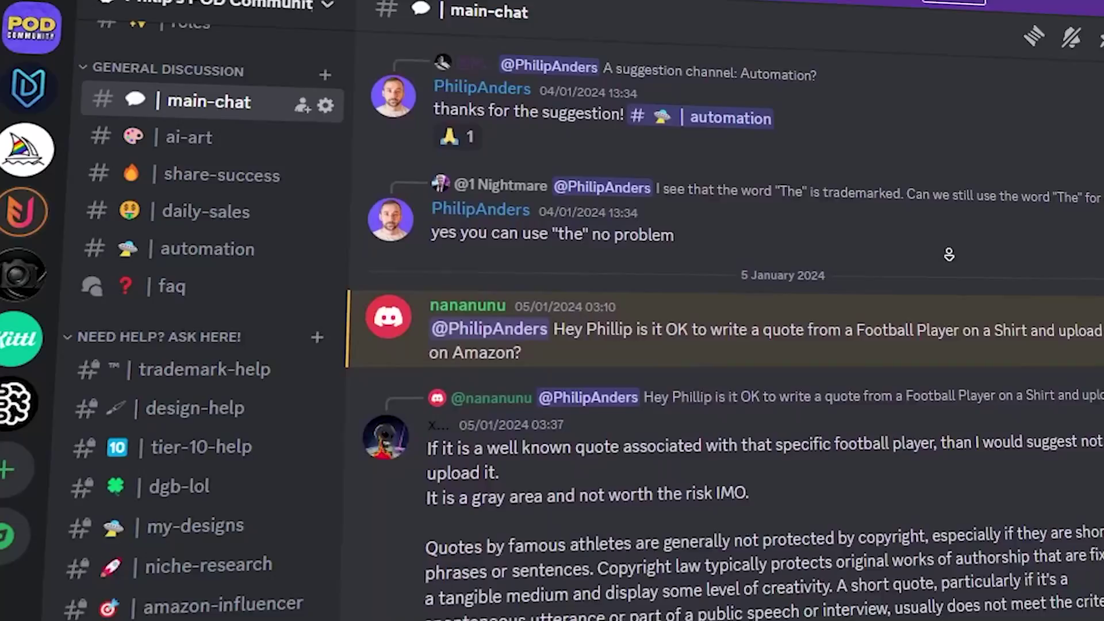
- Scroll through the Discord main-chat discussion about quoting athletes on shirts
scroll(949, 254, "down", 10)
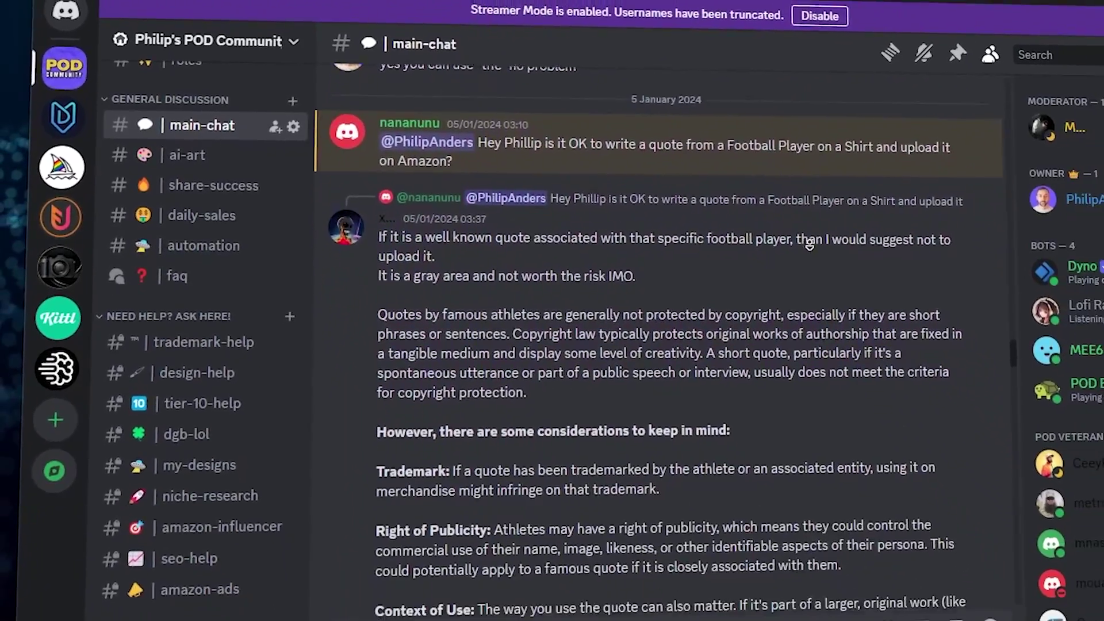
scroll(707, 237, "down", 5)
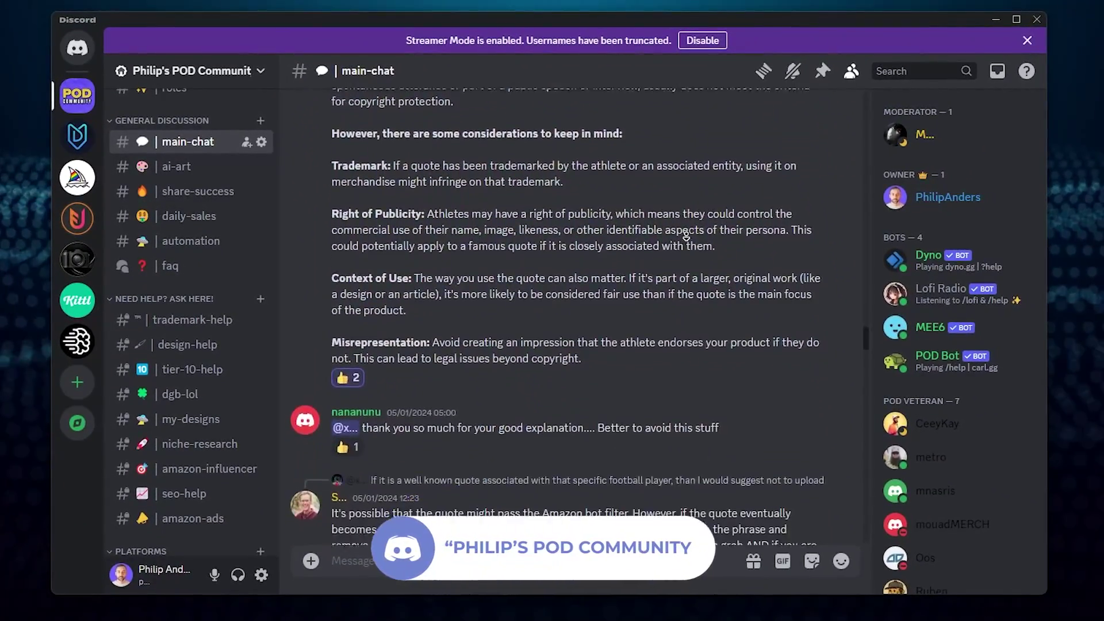
scroll(686, 237, "down", 5)
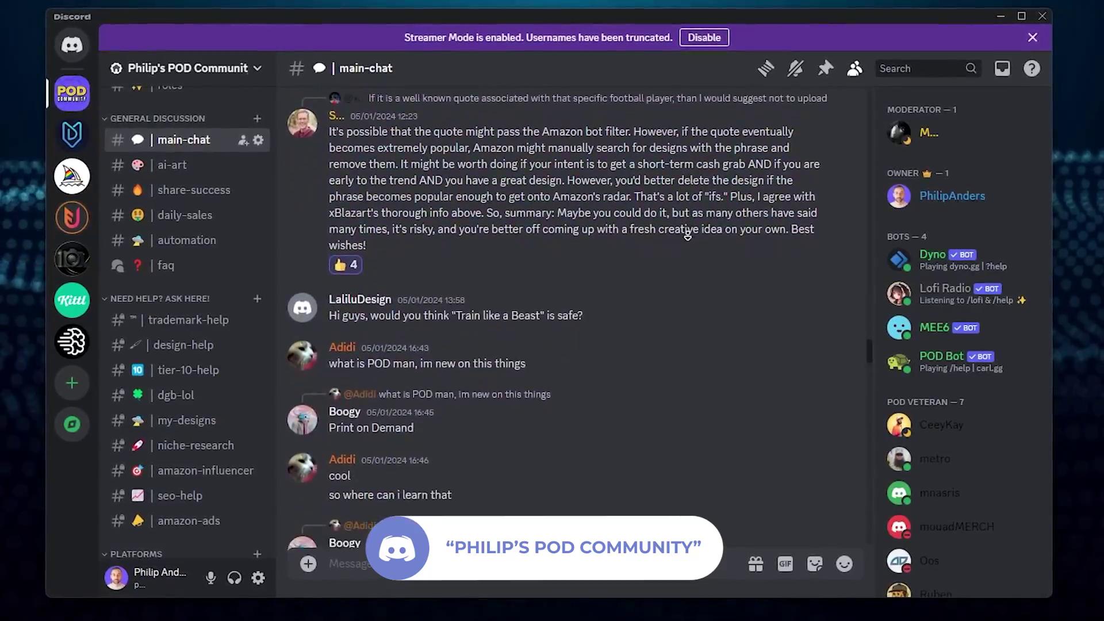
scroll(687, 236, "down", 5)
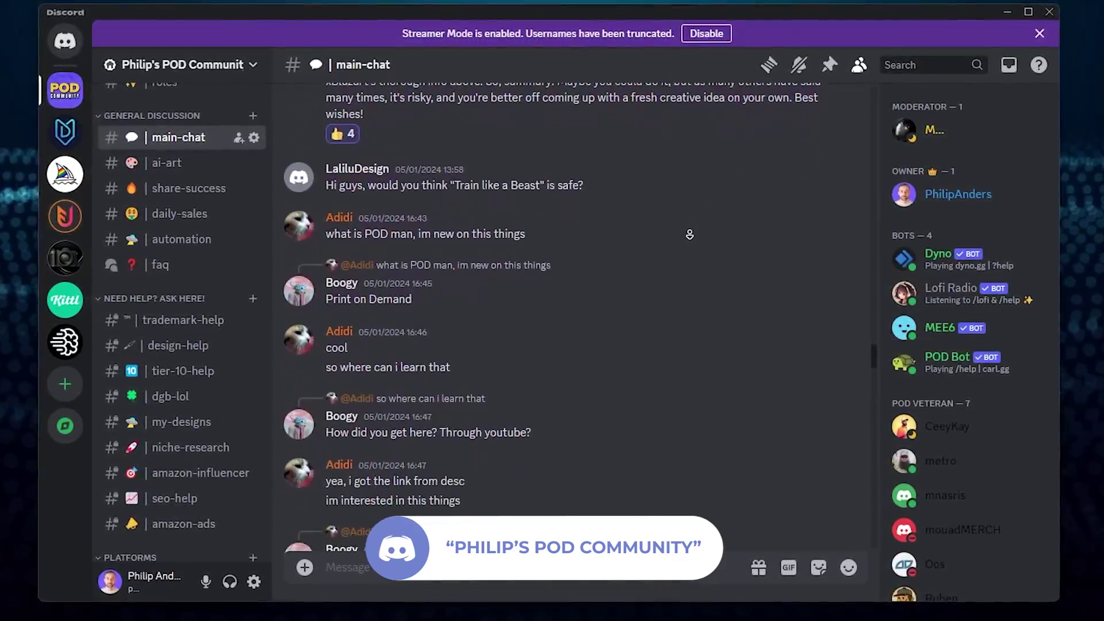
scroll(692, 233, "down", 5)
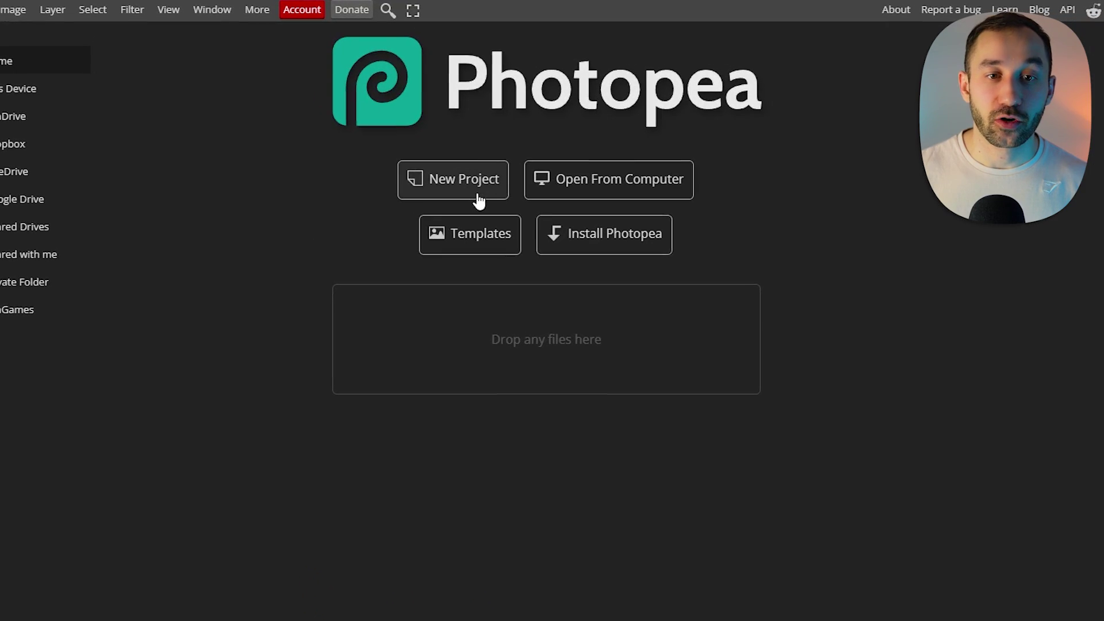
- Create a new black-background 4500 × 5400 px document at 300 DPI
left_click(471, 194)
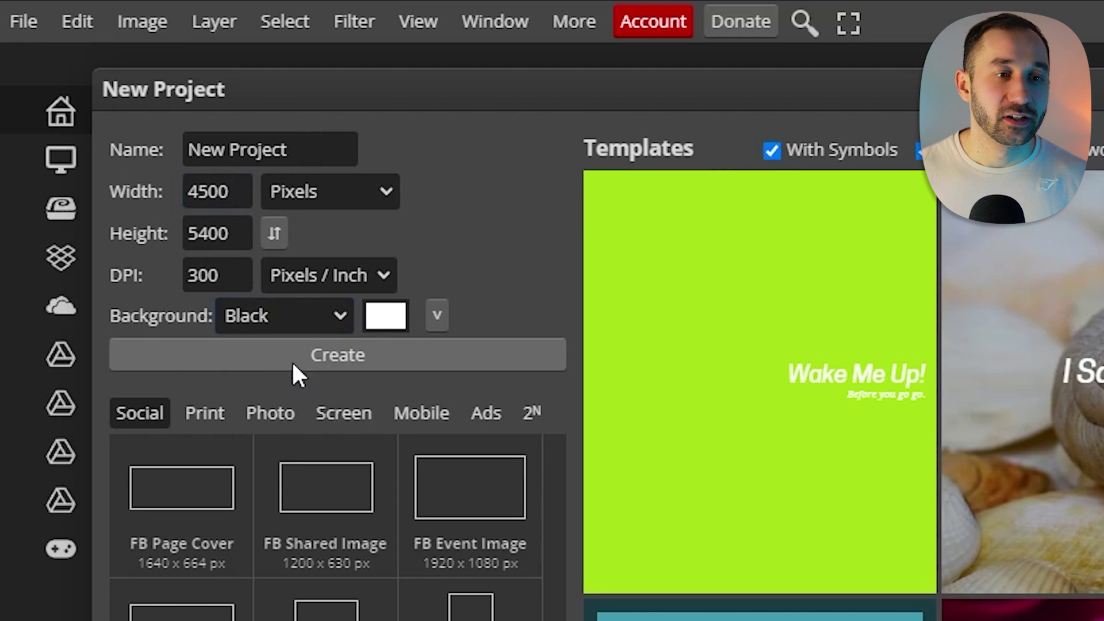
left_click(359, 362)
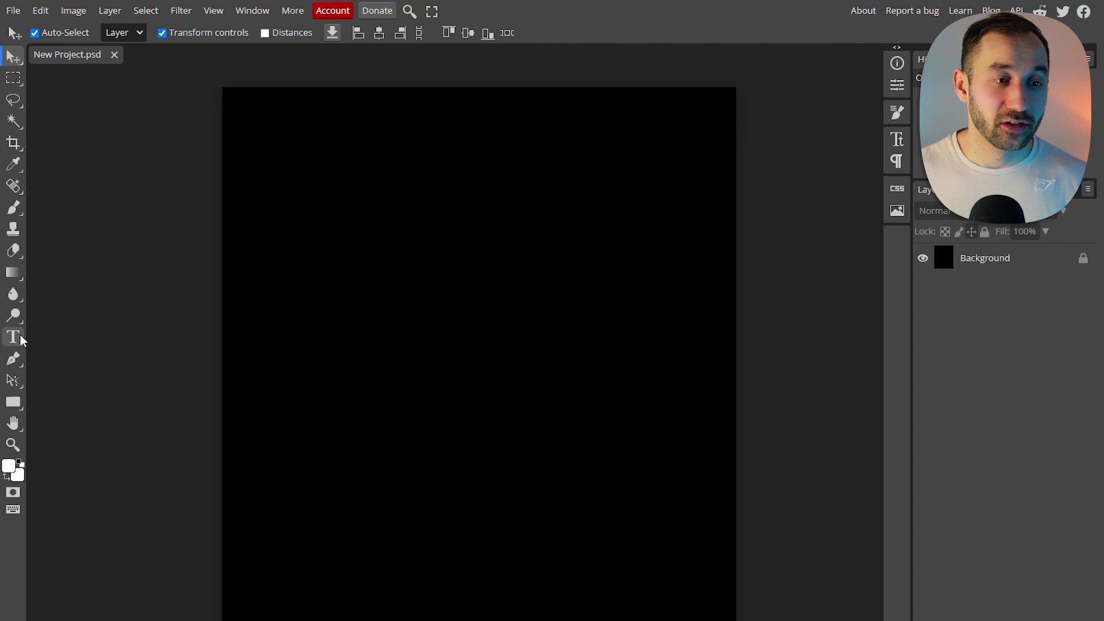
- Add a centre-aligned PEOPLE text layer at 800 px size
left_click(17, 338)
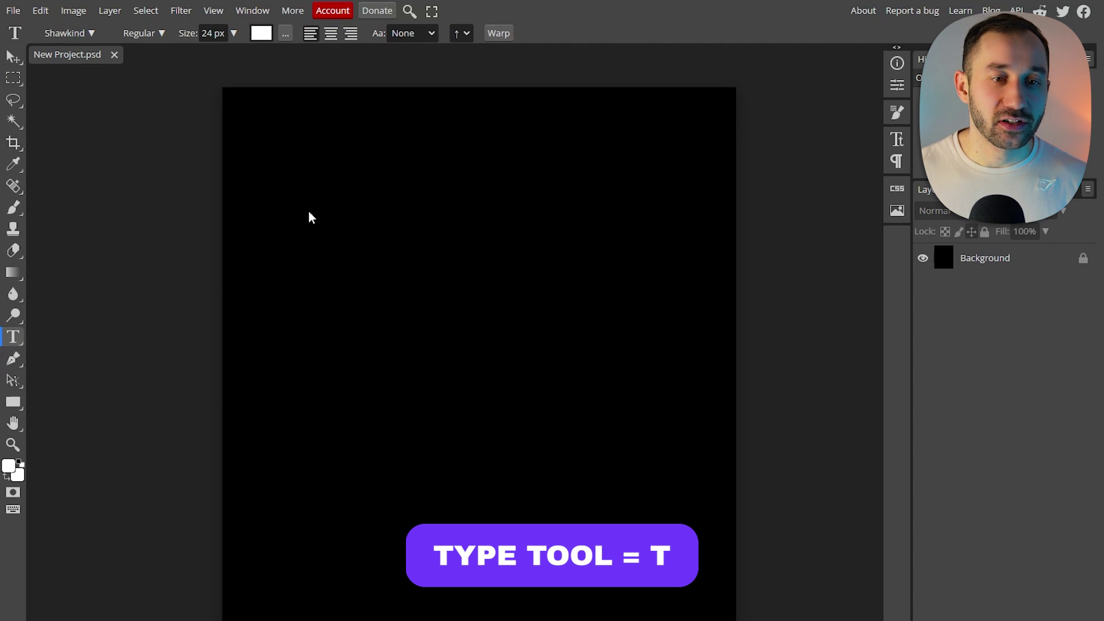
left_click(345, 211)
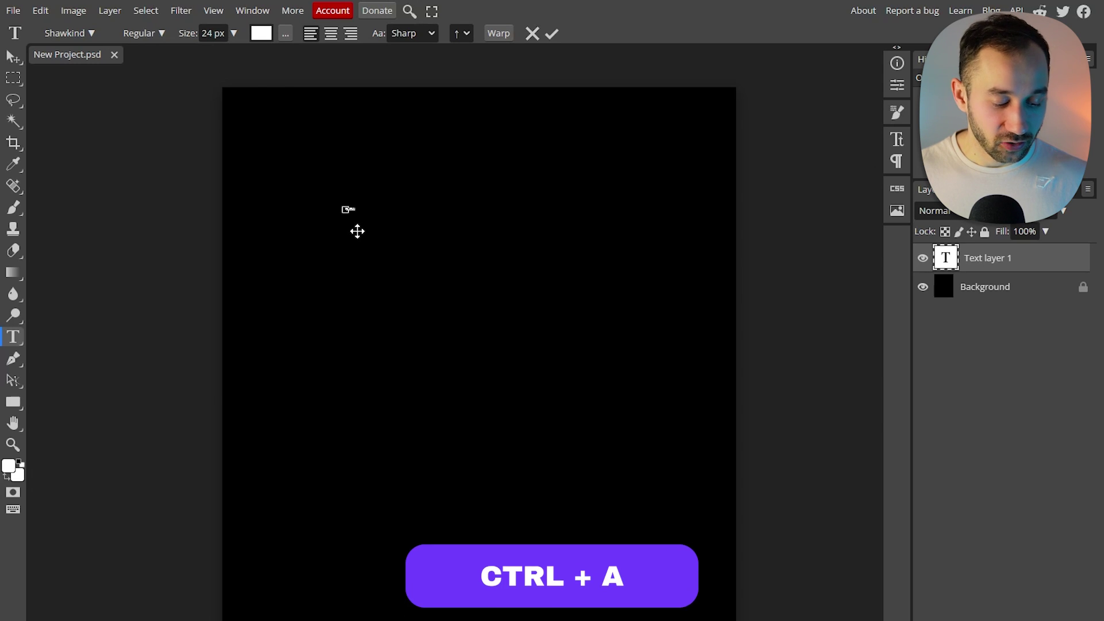
key("ctrl+a")
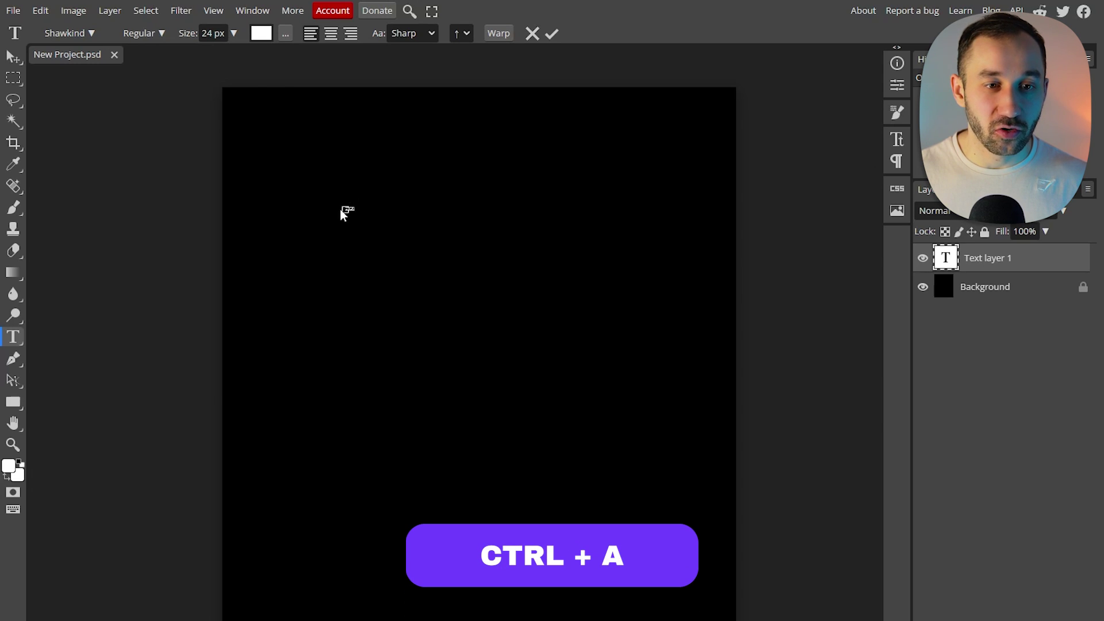
left_click(216, 33)
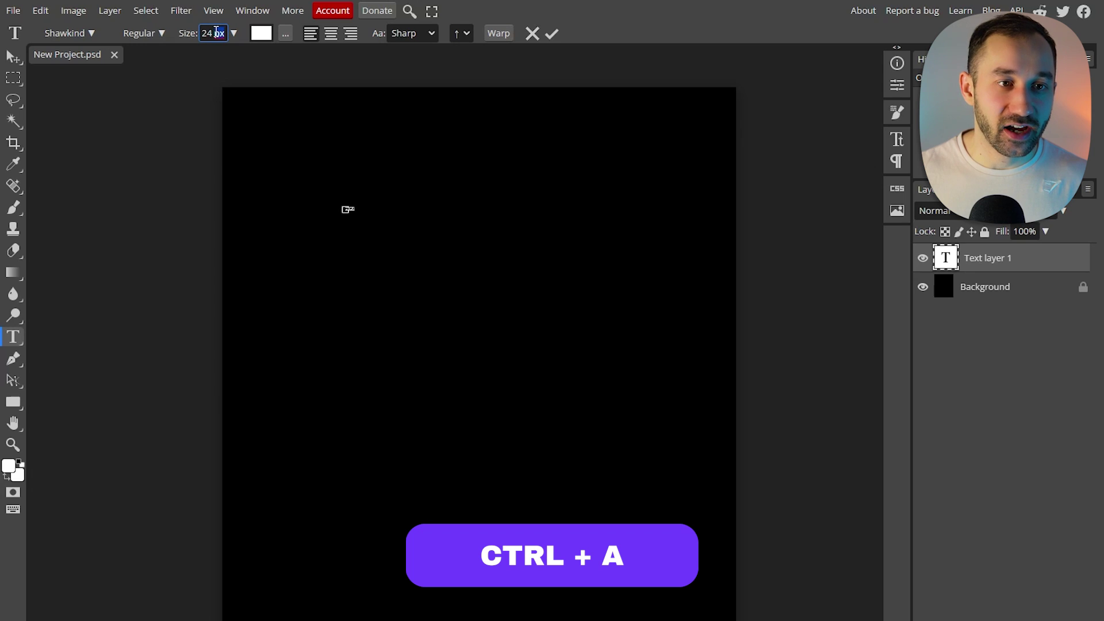
type("800 p")
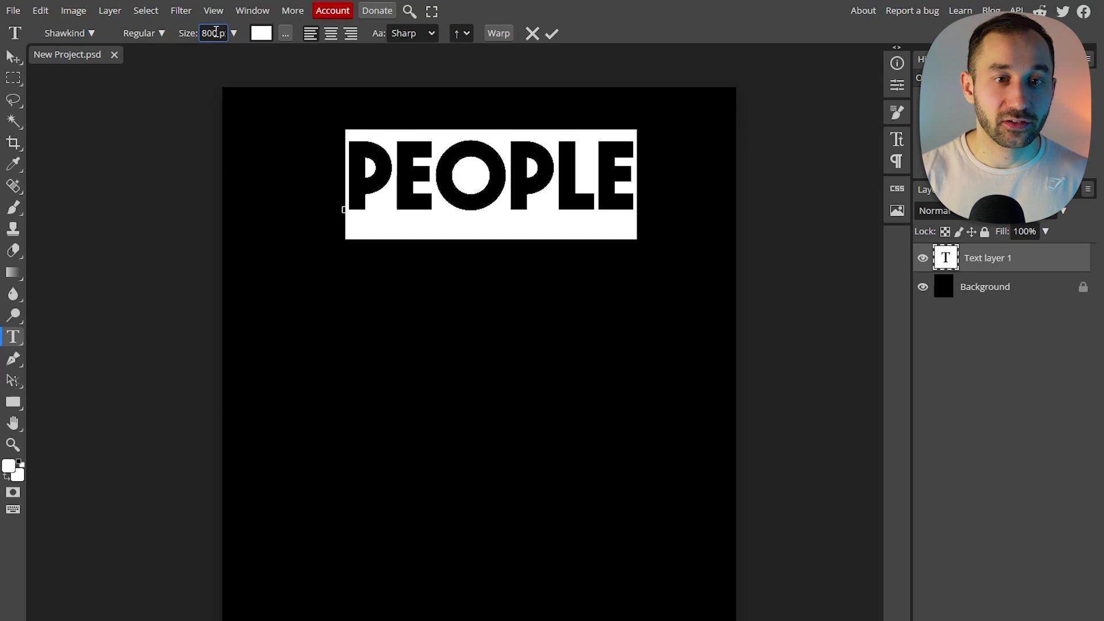
key("Return")
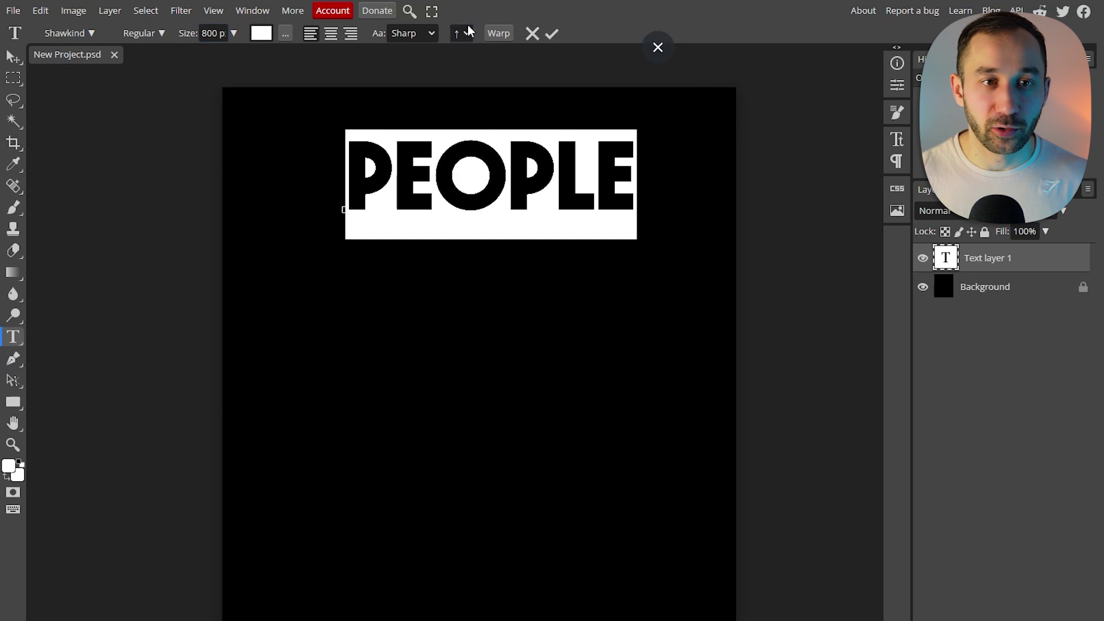
left_click(330, 34)
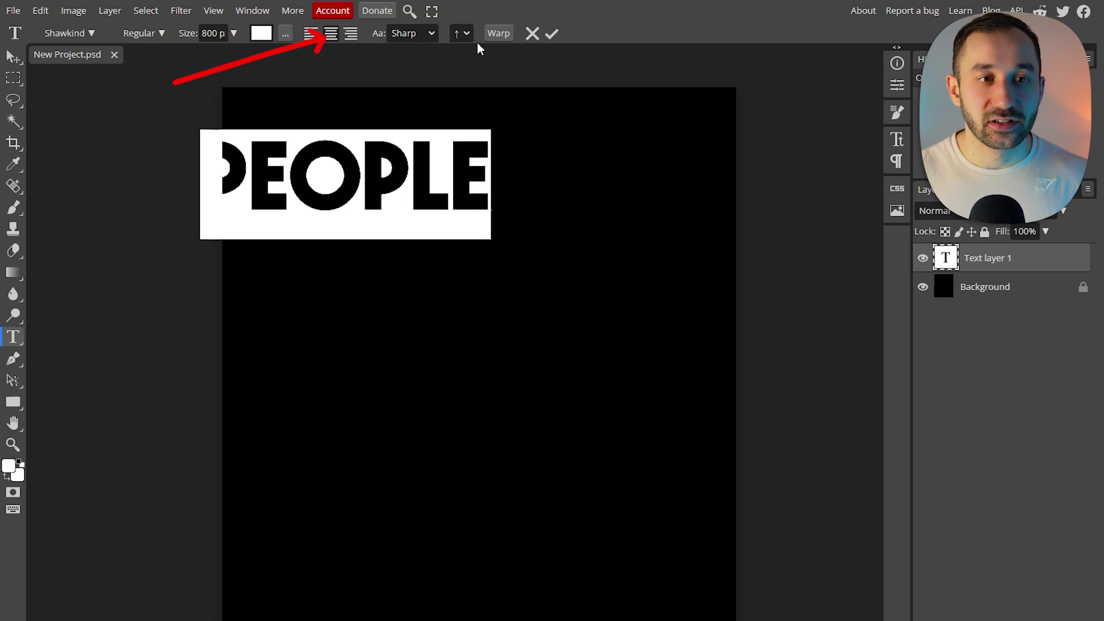
left_click(552, 33)
- Move PEOPLE to the top centre of the canvas and set its font to Shawkind
left_click(12, 56)
left_click_drag(330, 164, 446, 148)
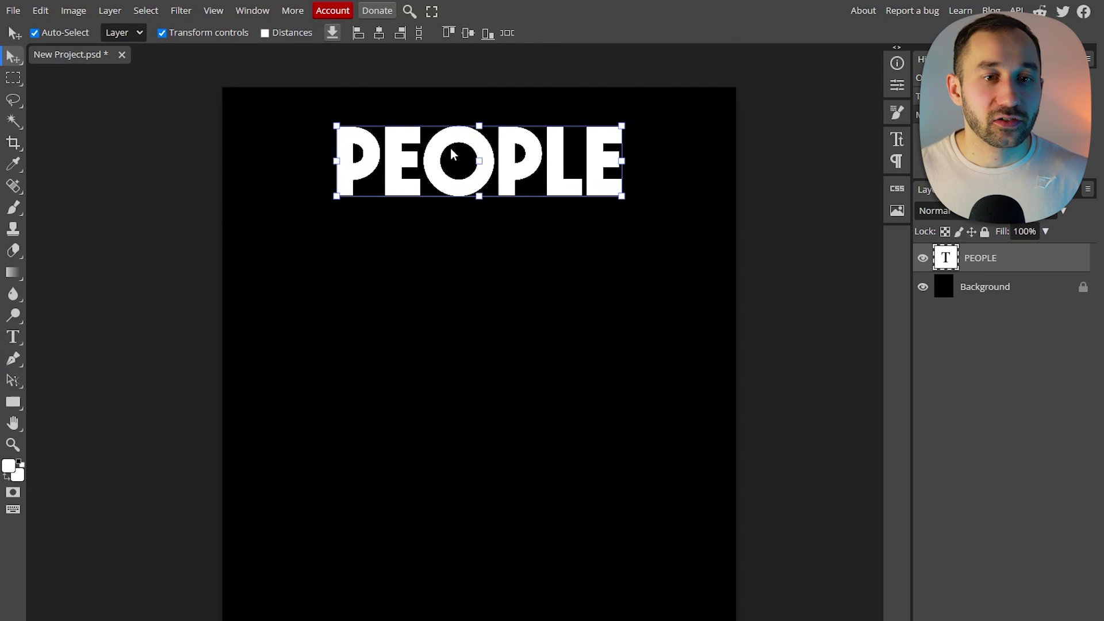
double_click(946, 257)
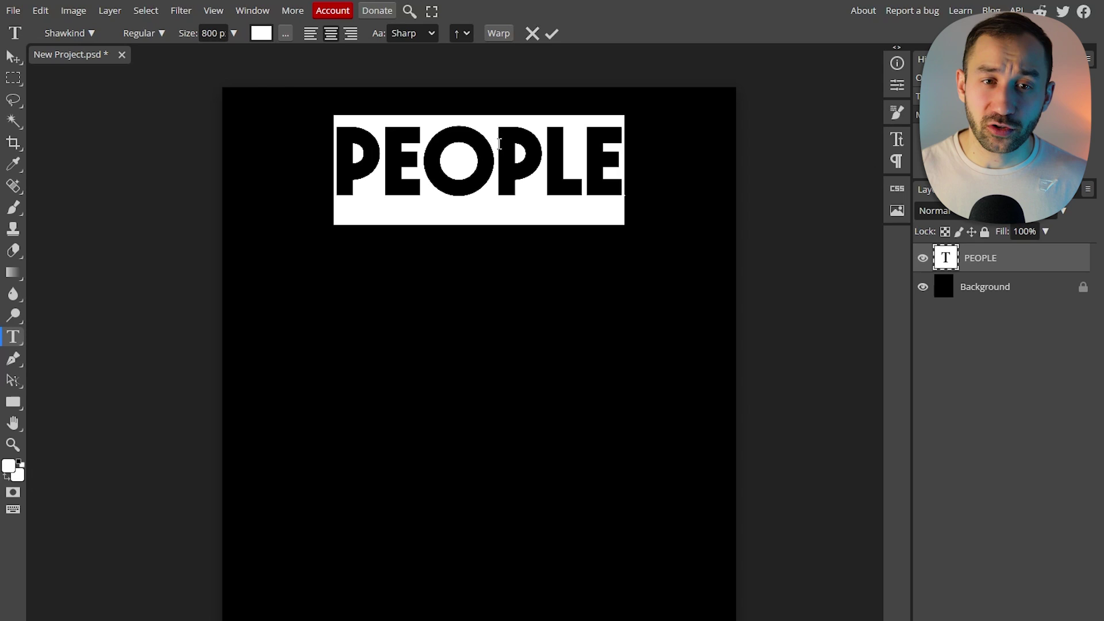
left_click(69, 33)
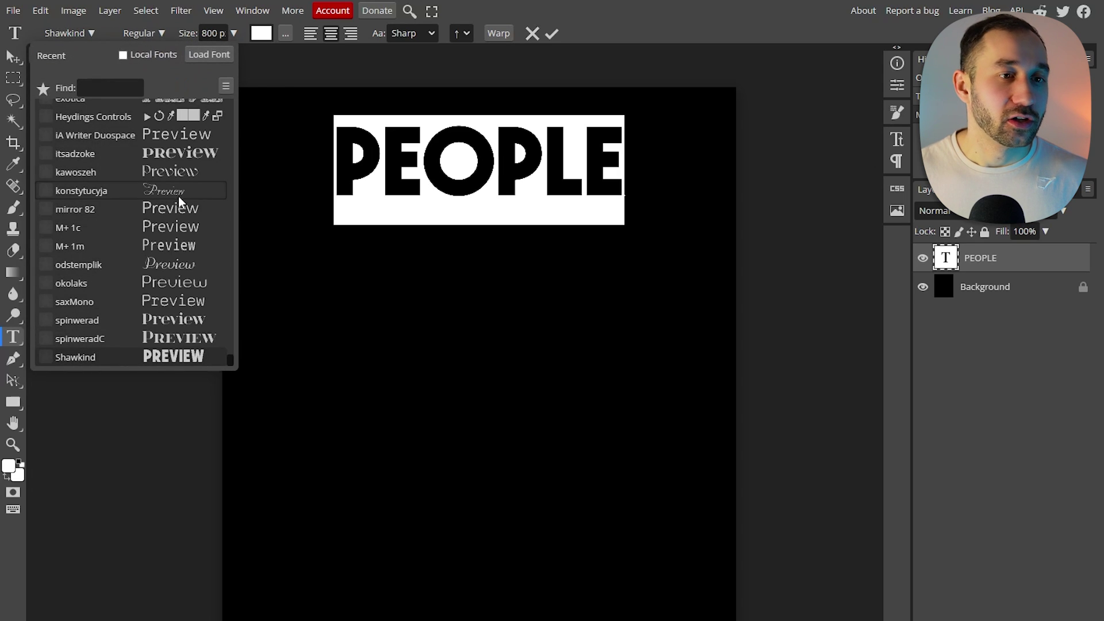
left_click_drag(232, 364, 229, 165)
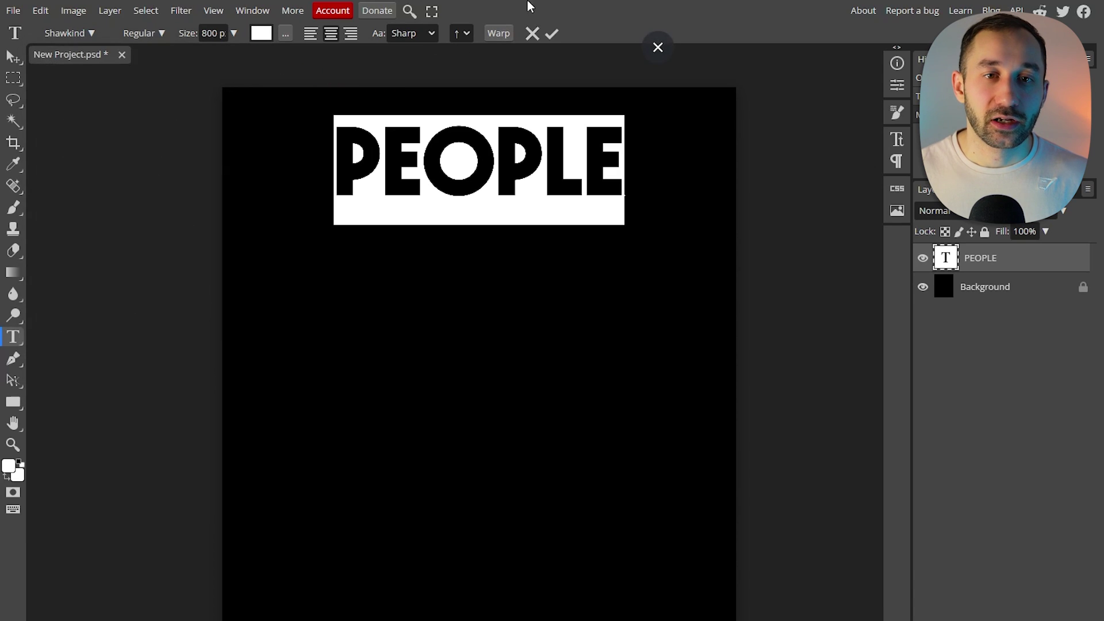
- Duplicate PEOPLE just below it and retype the copy as SAY NOTHING IS
left_click(552, 34)
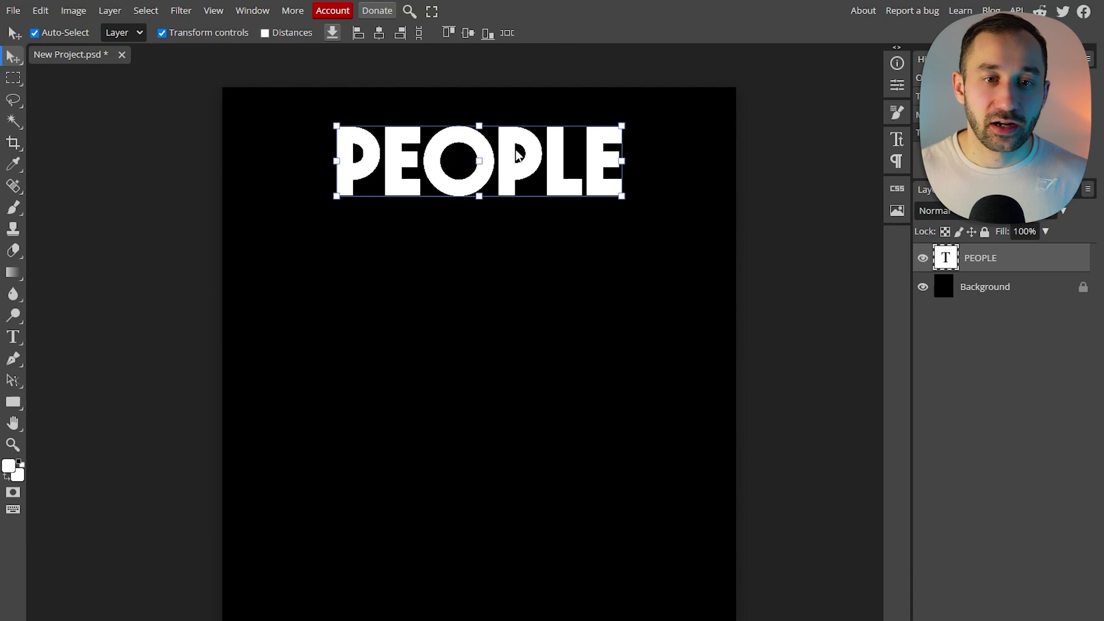
left_click_drag(516, 155, 515, 231)
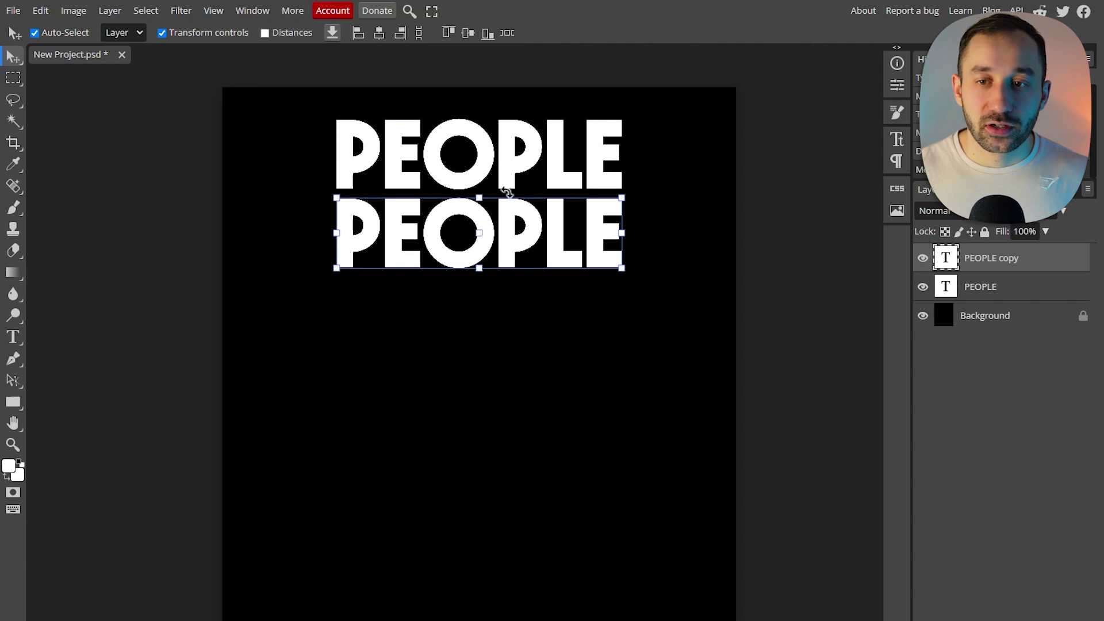
key("t")
double_click(508, 229)
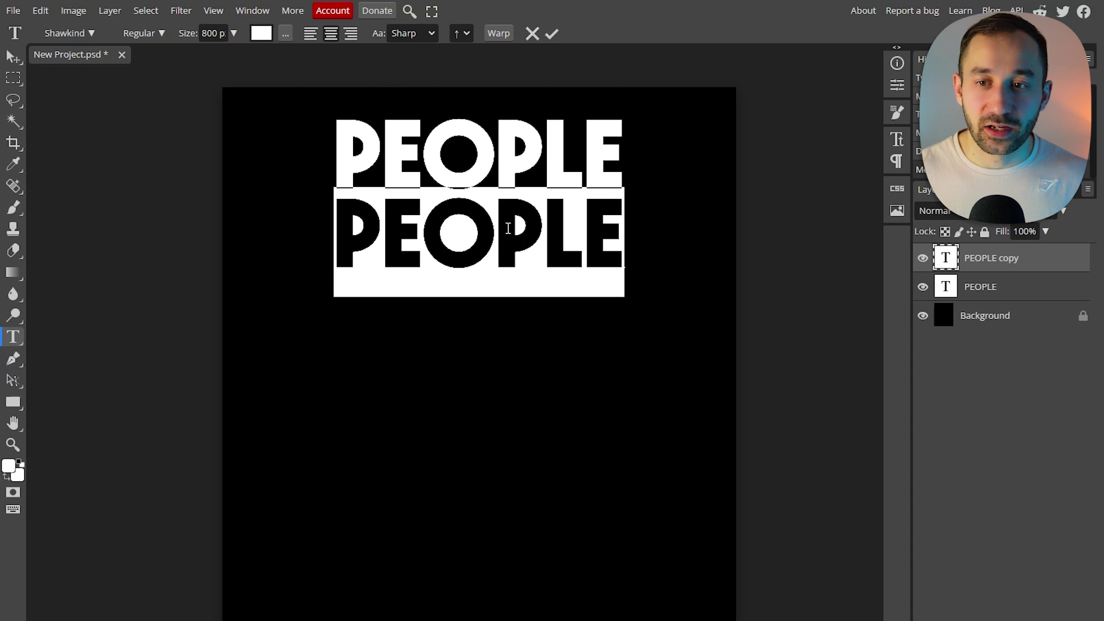
type("SAY NOTHING I")
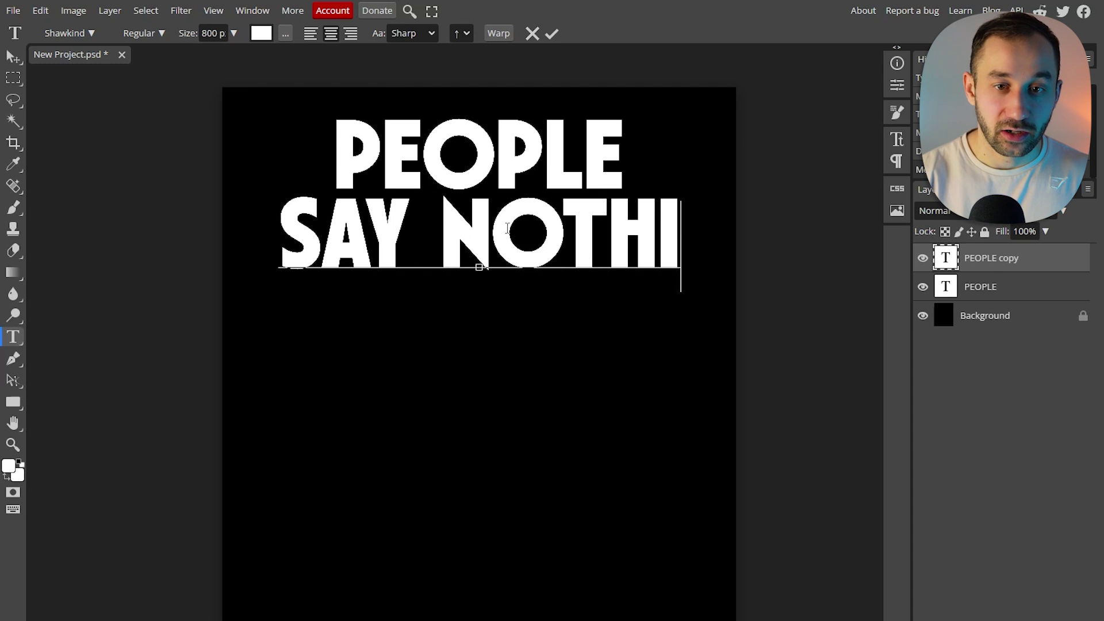
left_click(551, 34)
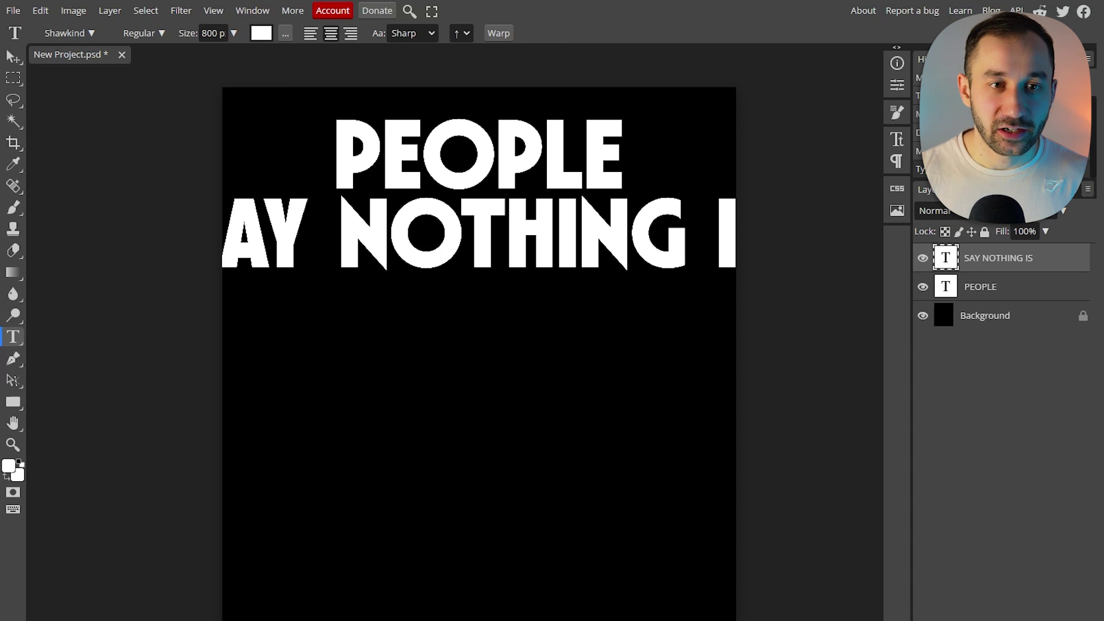
- Shrink SAY NOTHING IS, enlarge PEOPLE to canvas width, and centre the second line beneath
left_click(13, 59)
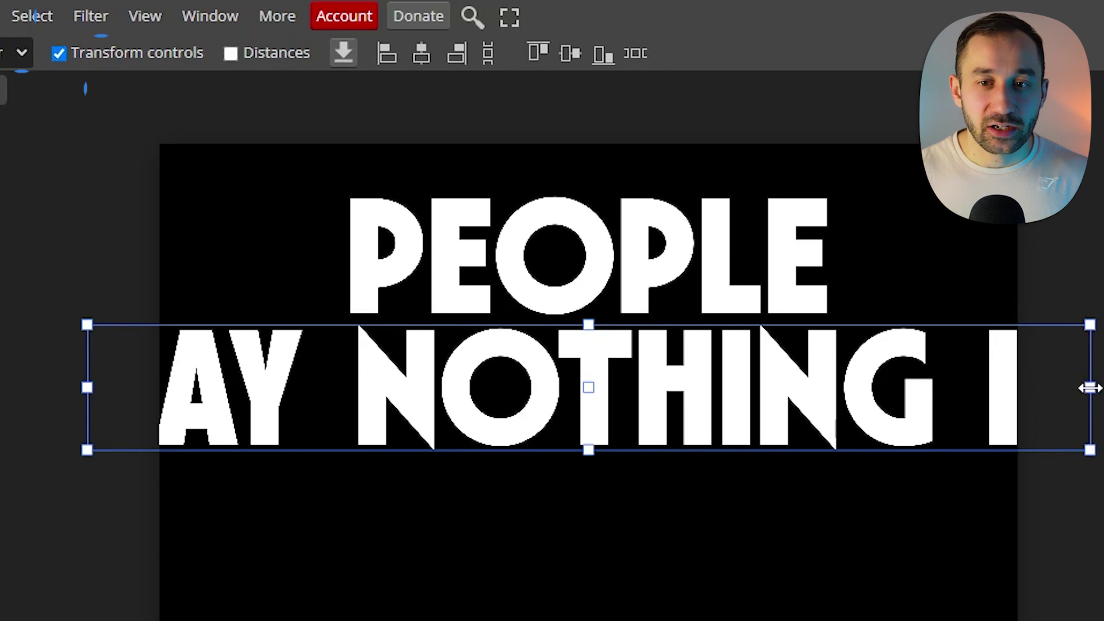
left_click_drag(1087, 387, 951, 416)
left_click(715, 53)
left_click_drag(831, 262, 1003, 270)
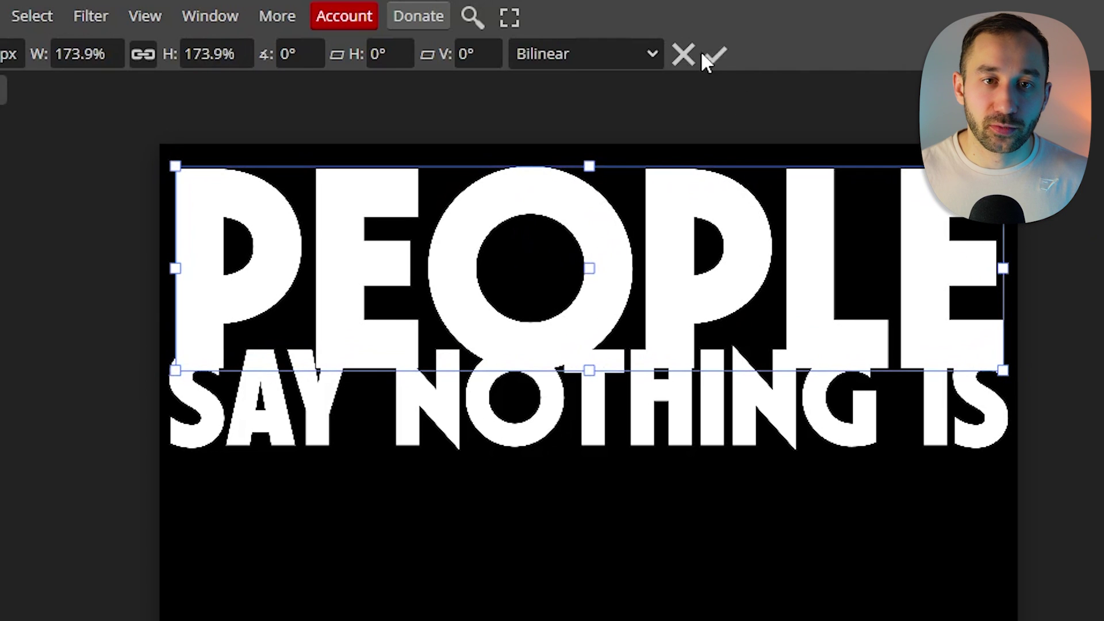
left_click(715, 54)
left_click_drag(790, 426, 785, 460)
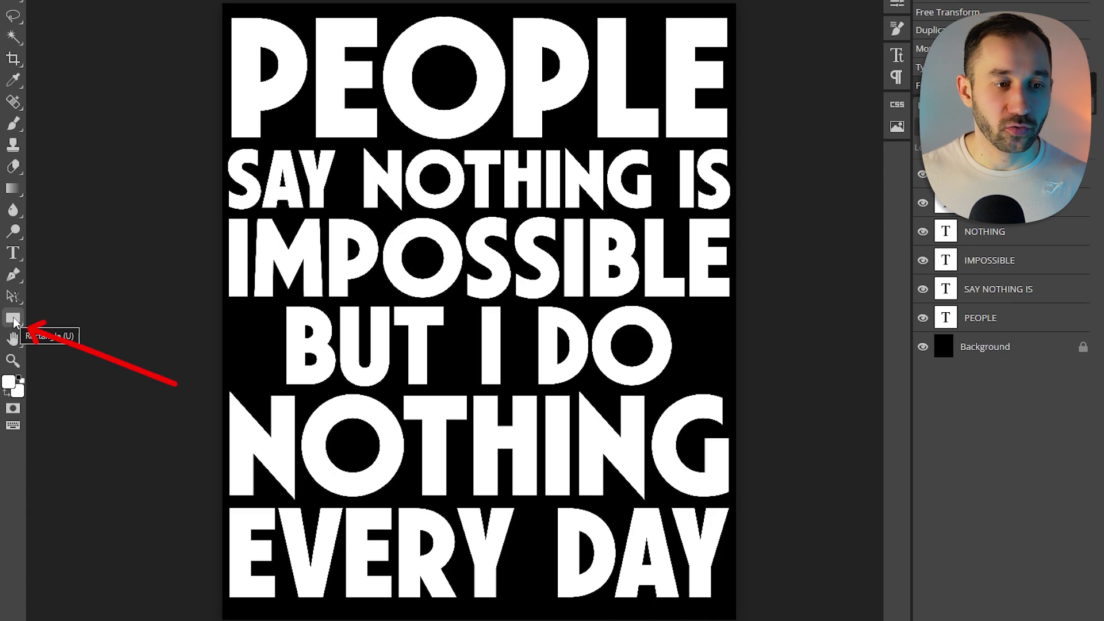
- Draw a 720 × 5400 px rectangle and move it to the canvas top-left corner
left_click(14, 320)
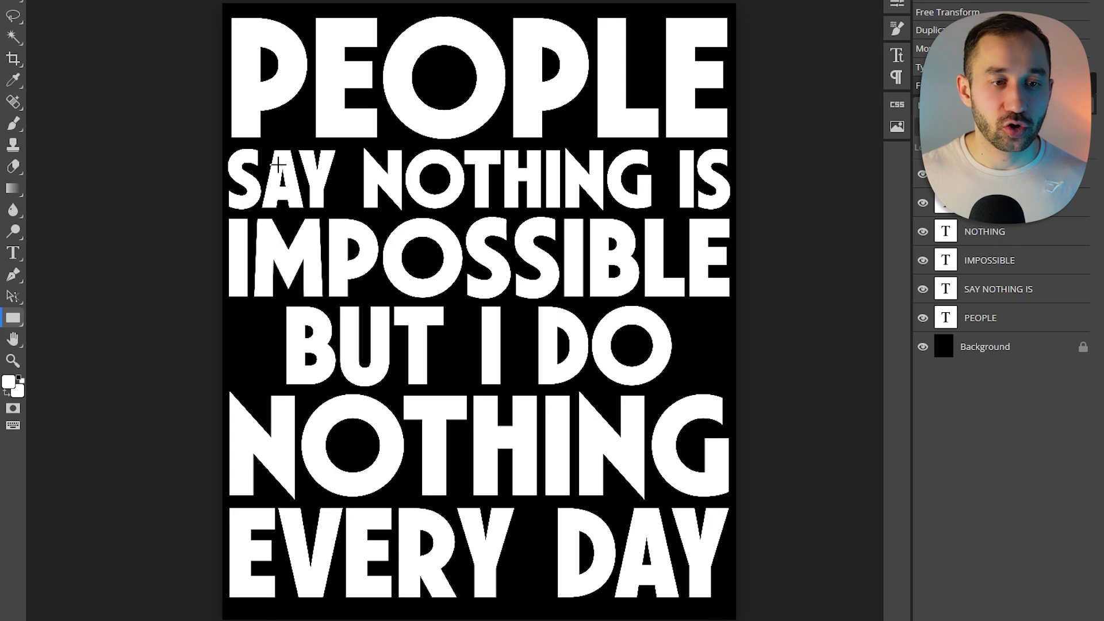
left_click(415, 217)
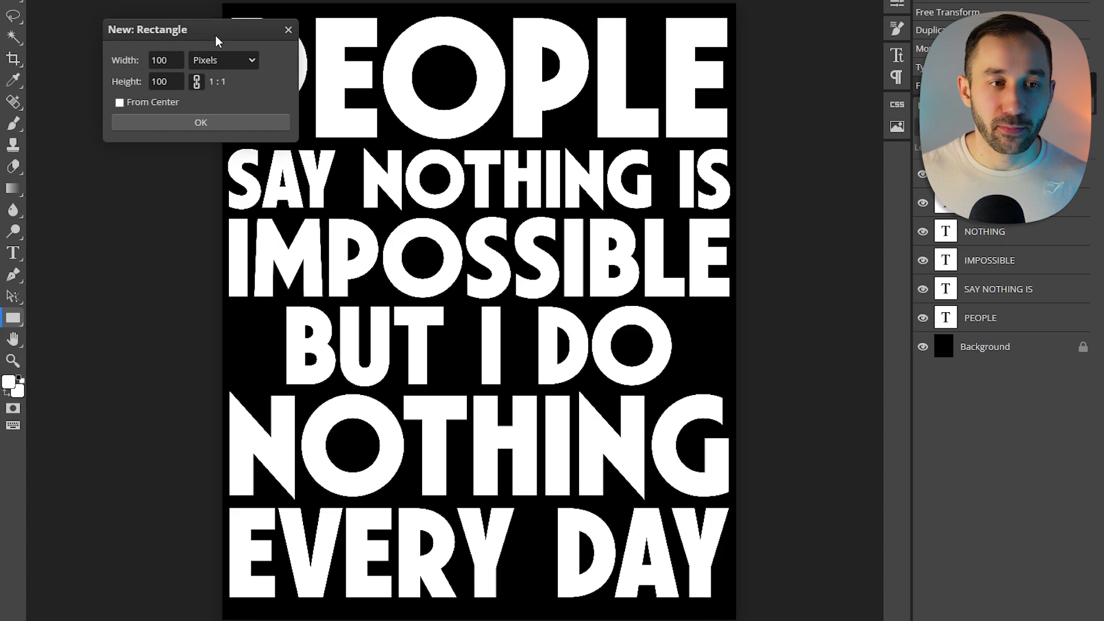
left_click_drag(218, 40, 588, 128)
double_click(532, 148)
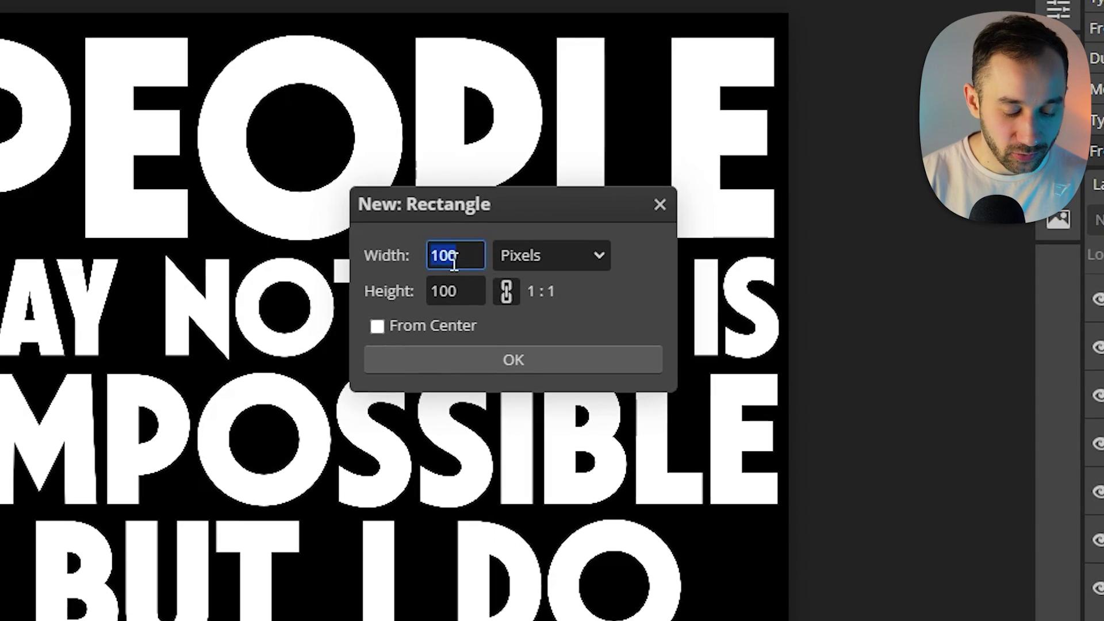
type("7")
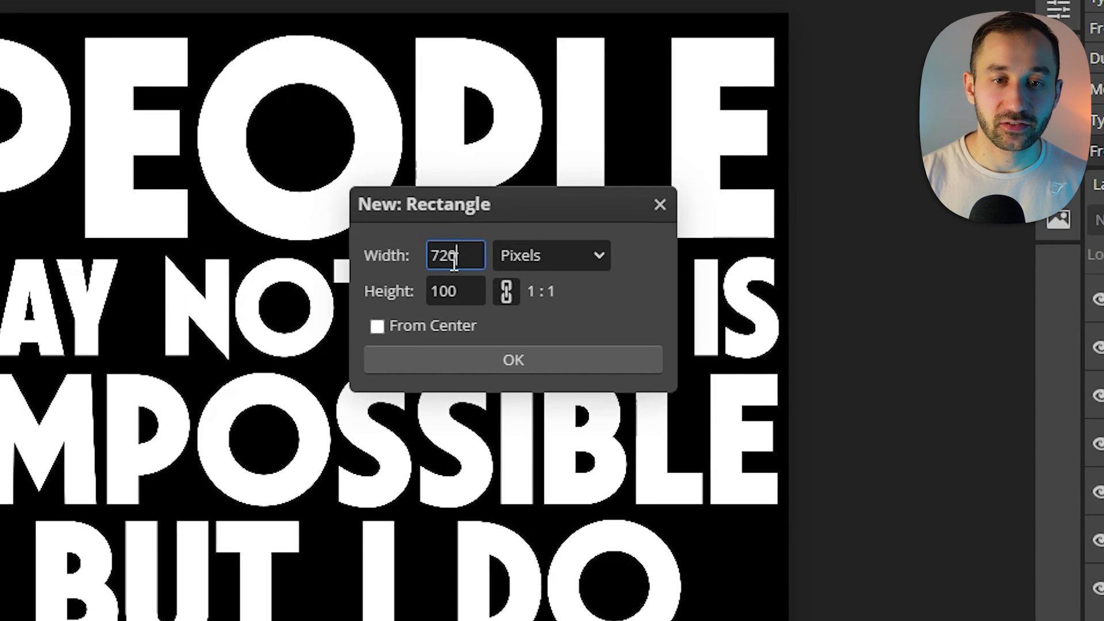
type("20")
key("Tab")
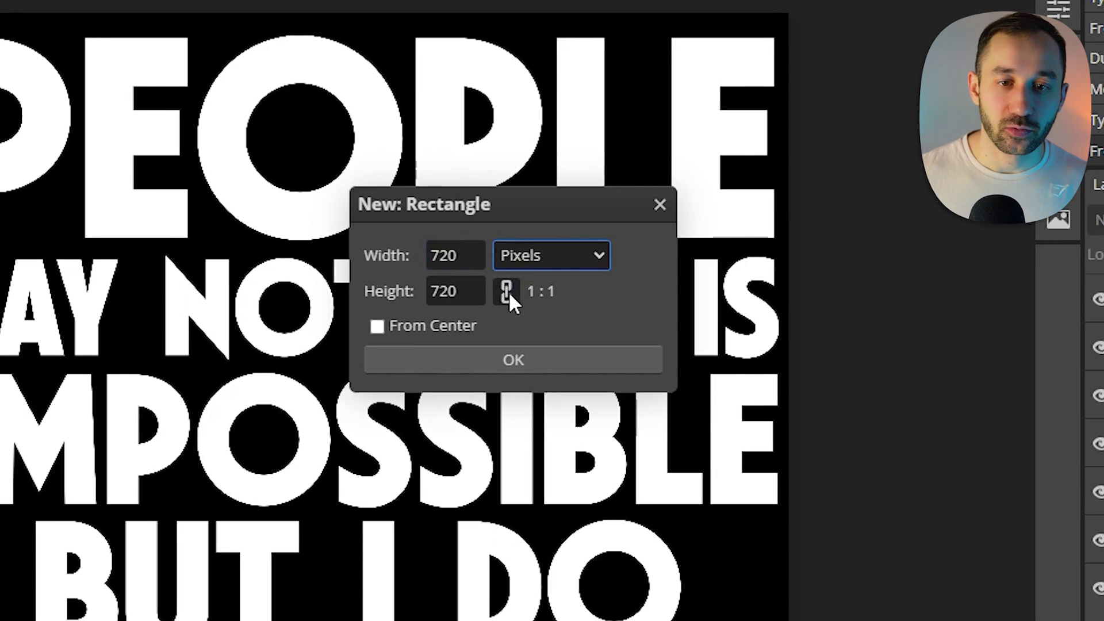
left_click(509, 291)
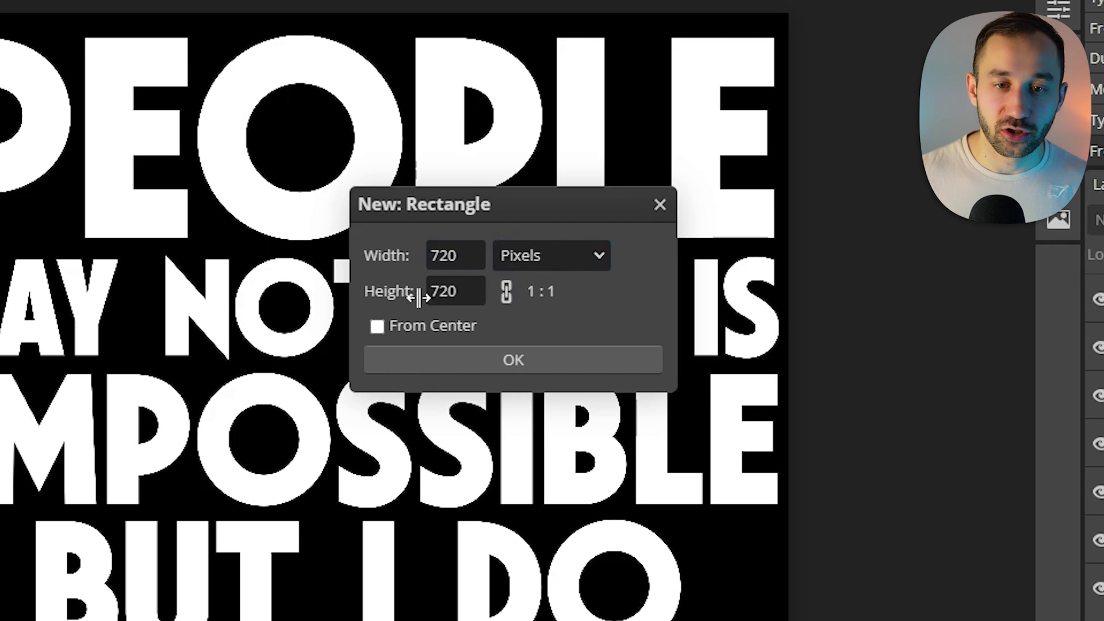
double_click(437, 290)
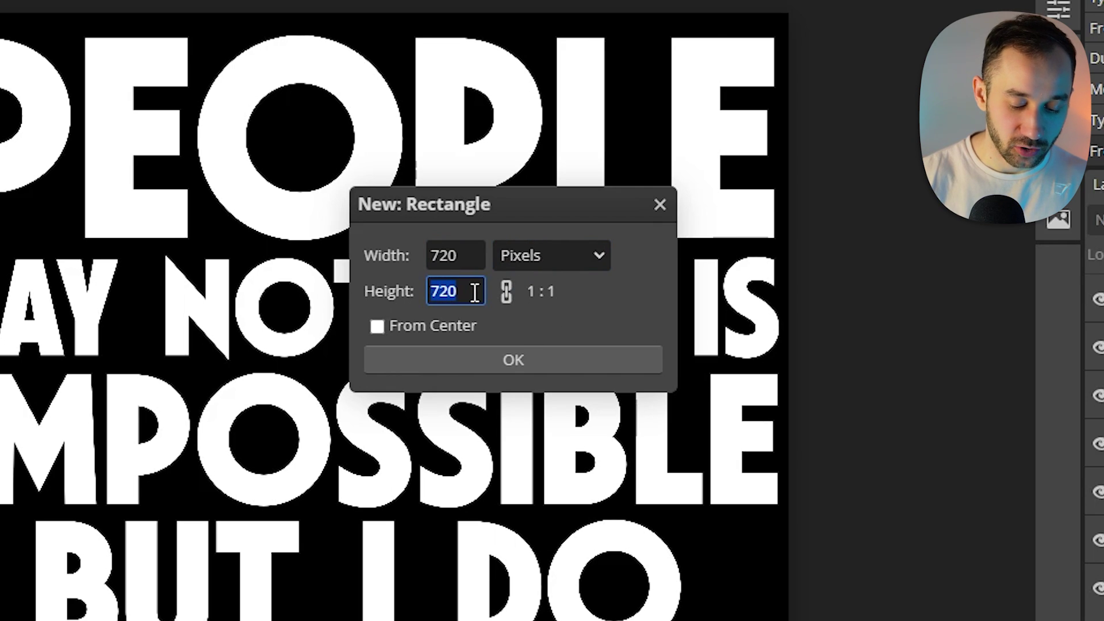
type("5400")
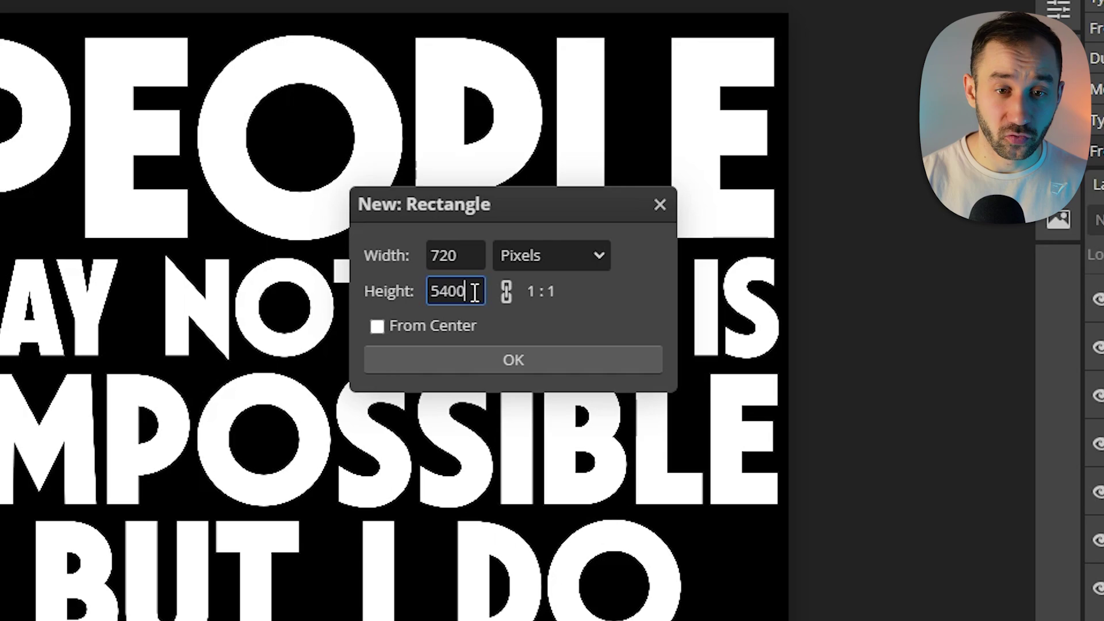
left_click(581, 363)
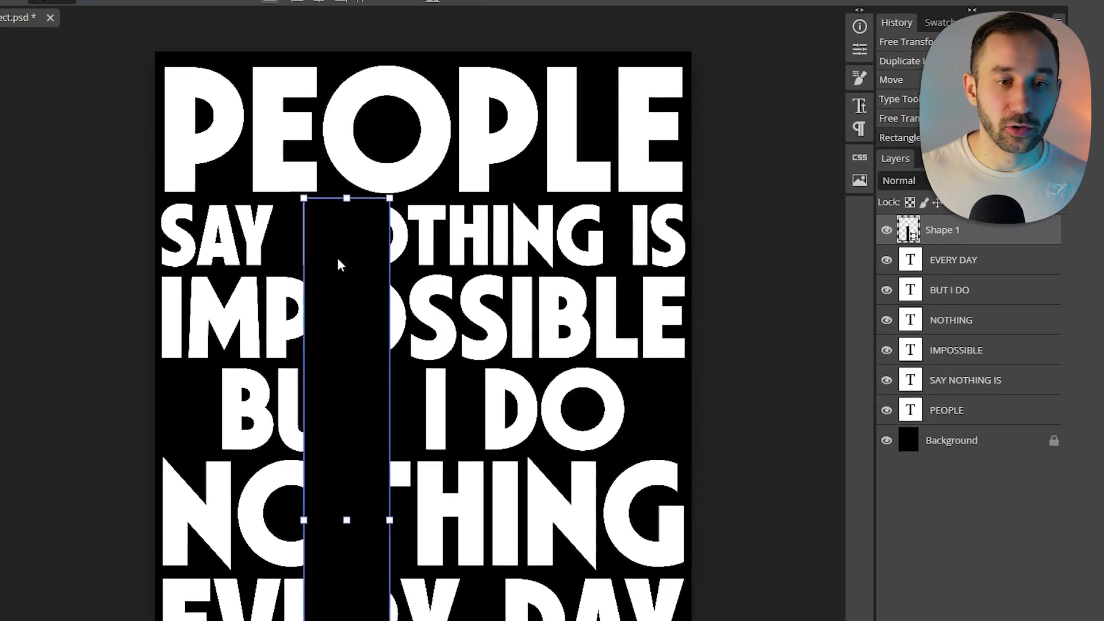
left_click_drag(340, 264, 212, 159)
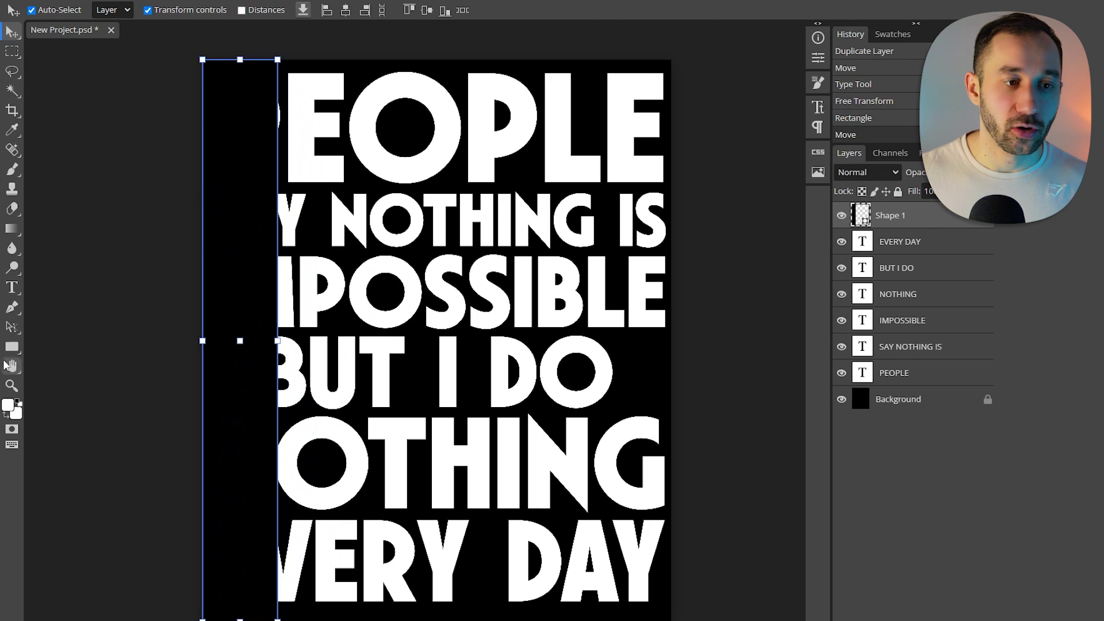
- Set the rectangle's fill colour to blue
left_click(12, 347)
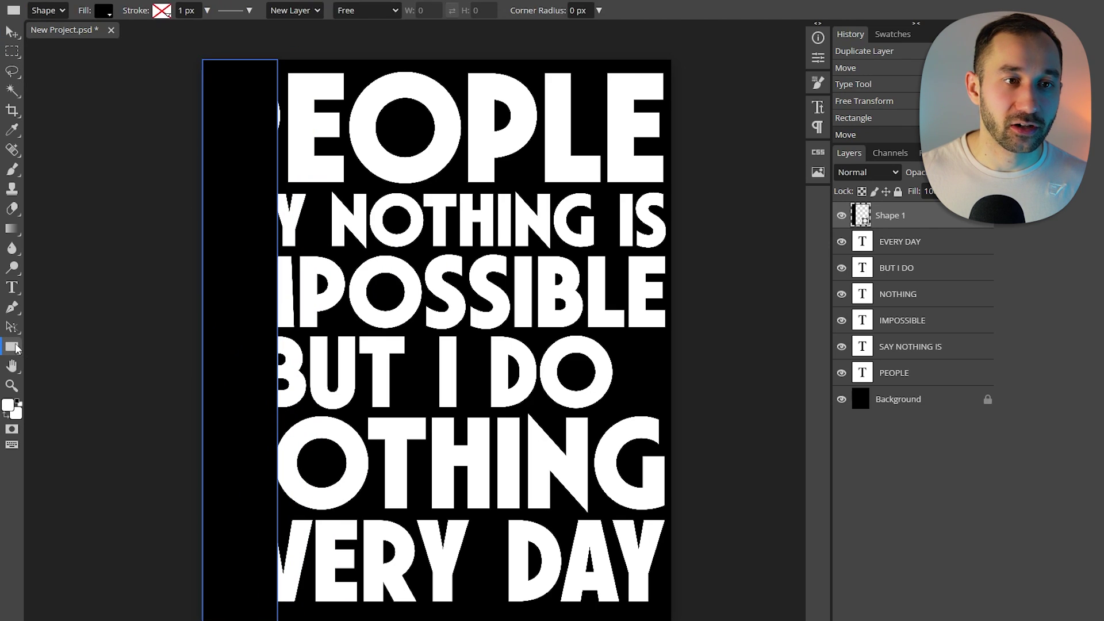
left_click(101, 12)
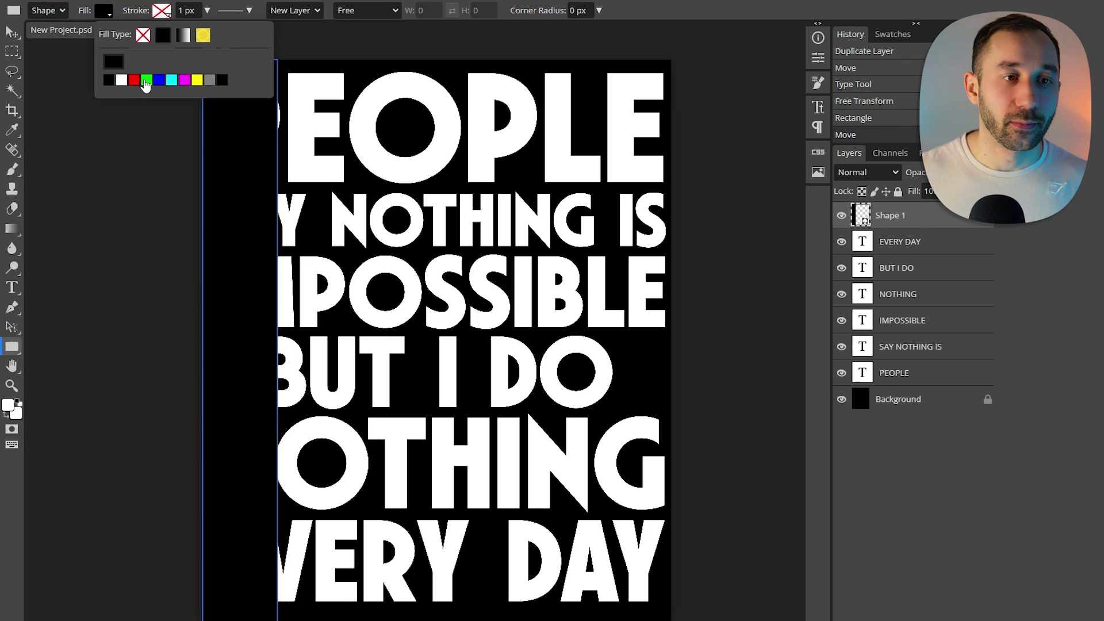
left_click(117, 63)
left_click(207, 138)
left_click_drag(257, 164, 257, 179)
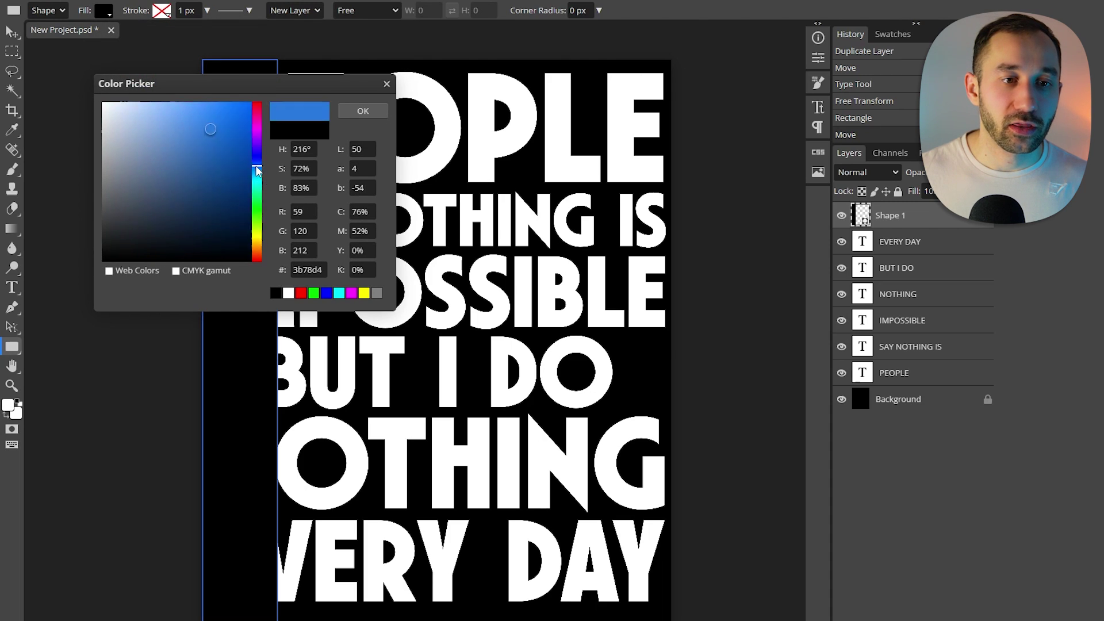
key("Return")
key("v")
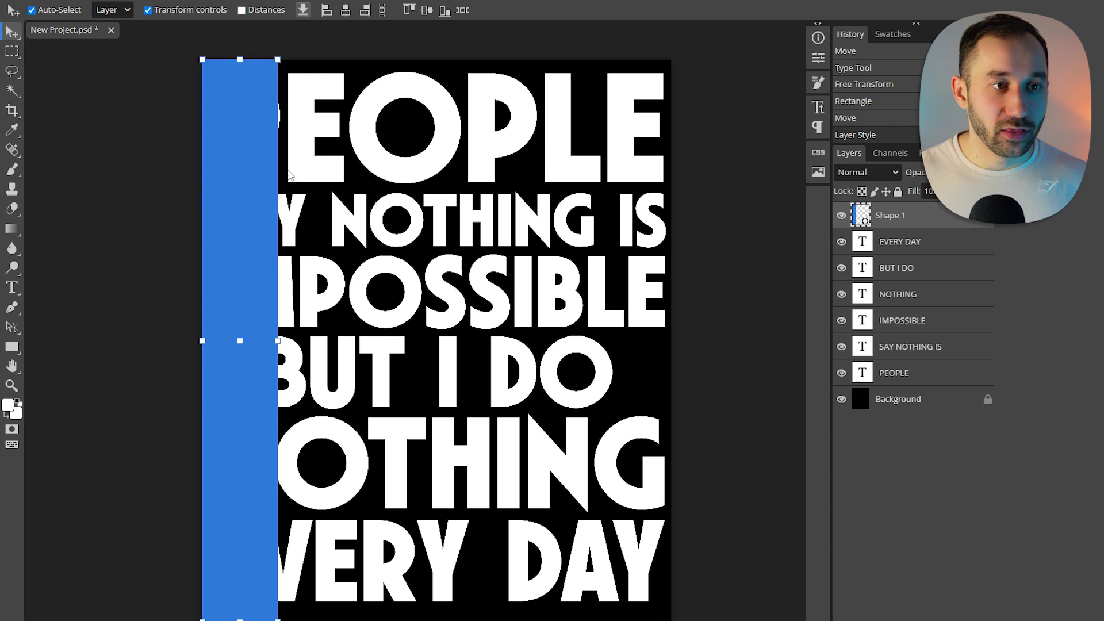
- Alt-drag copies of the blue bar stepping rightward, undoing the last move
left_click_drag(244, 209, 321, 209)
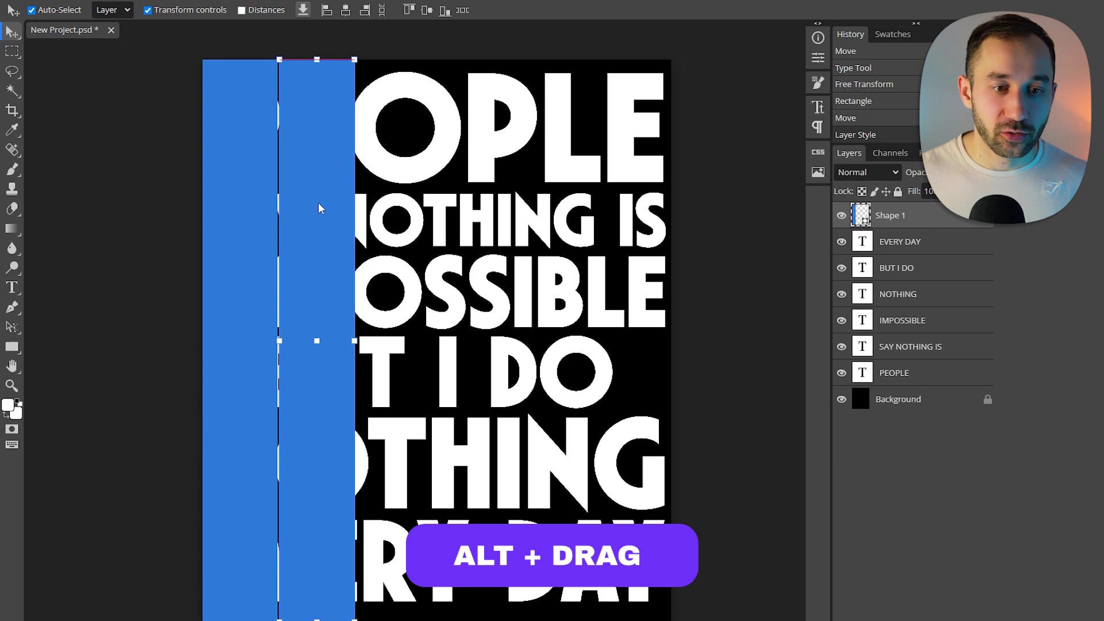
left_click_drag(322, 209, 462, 218)
left_click_drag(462, 218, 618, 219)
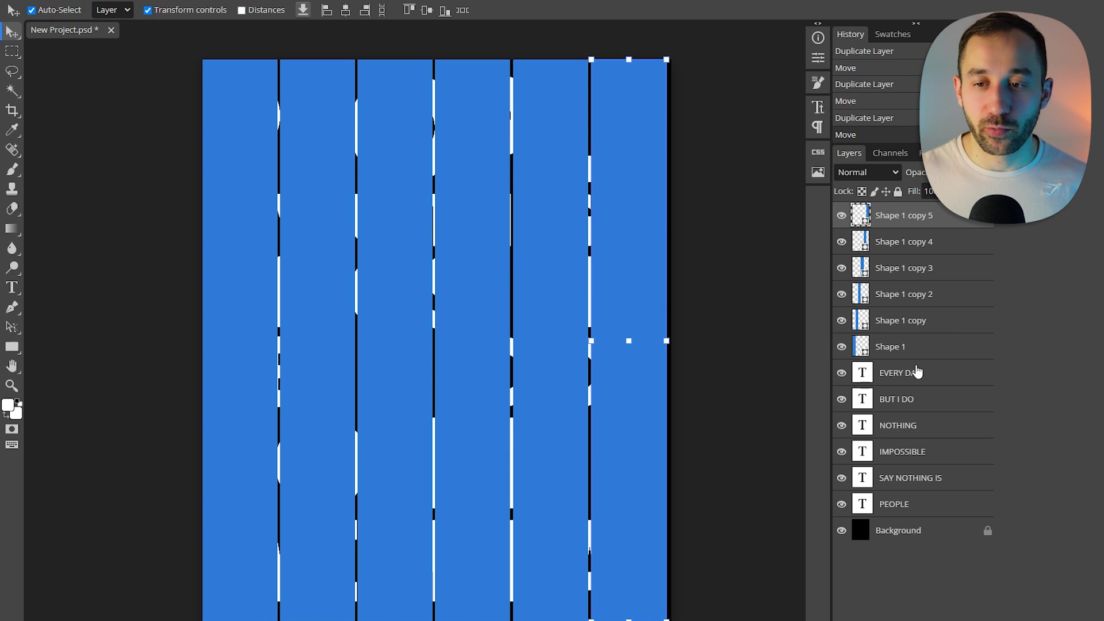
left_click(309, 246)
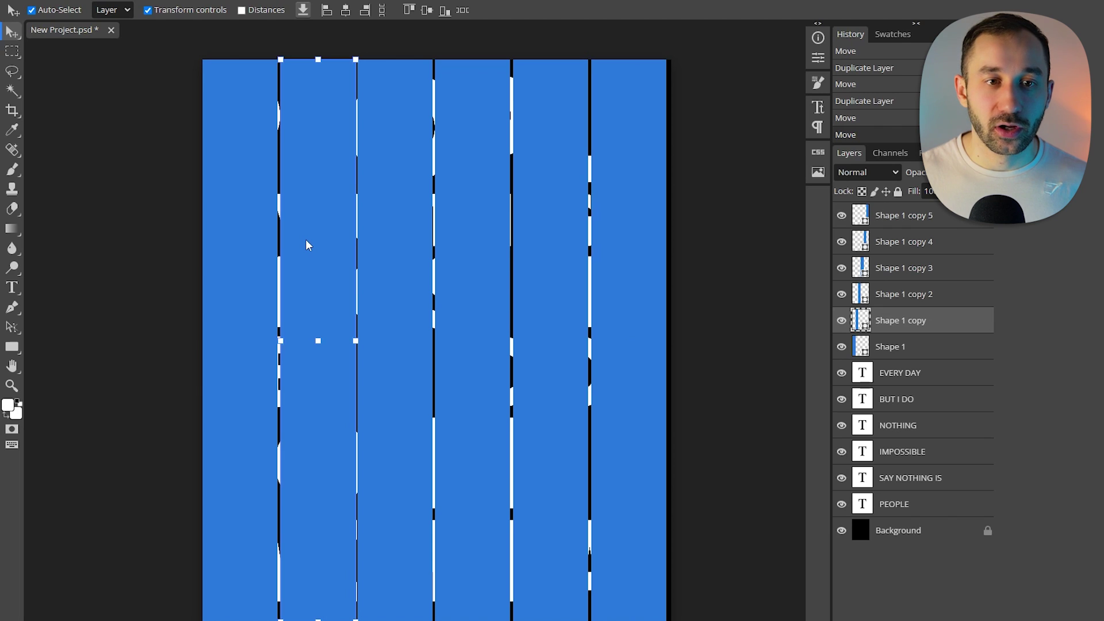
key("ctrl+z")
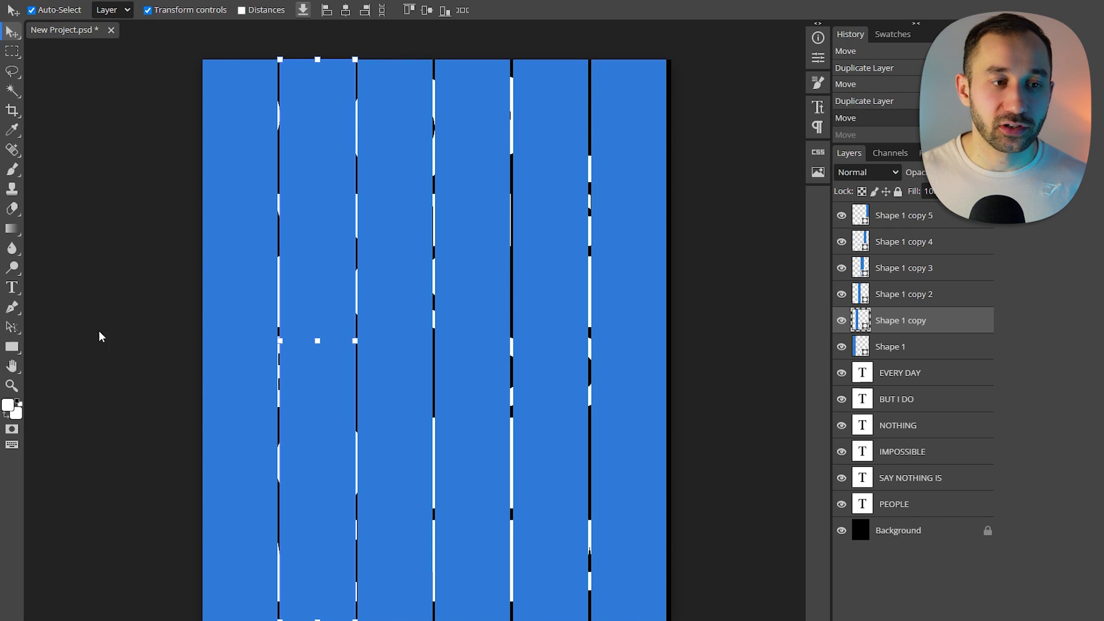
- Recolour the second bar teal, then bring up the third bar's fill colour options
left_click(10, 347)
left_click(103, 12)
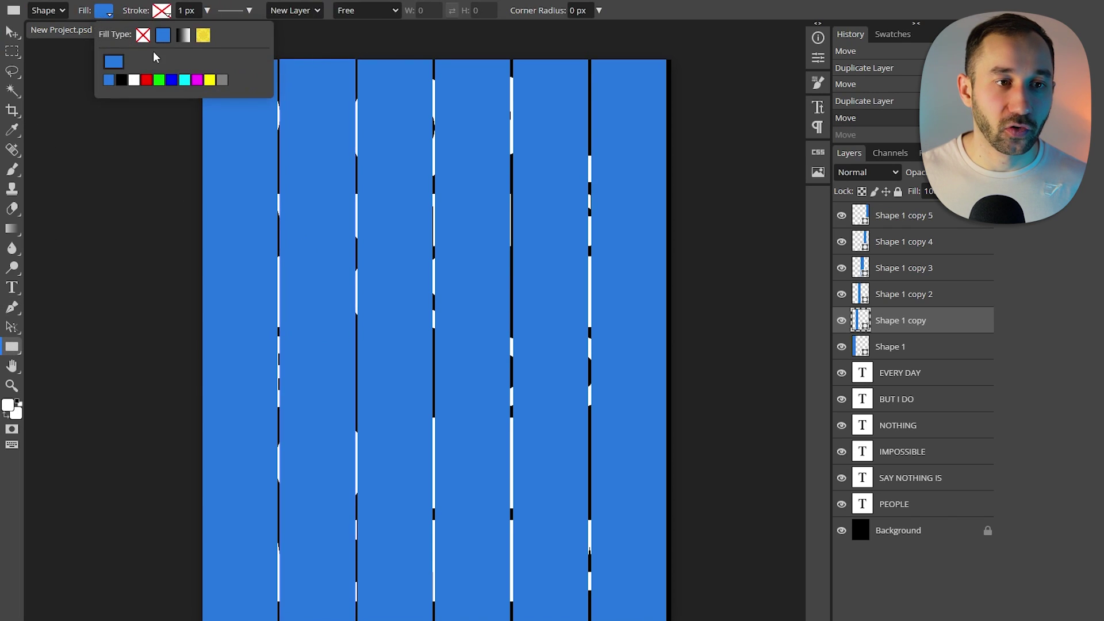
left_click(117, 64)
left_click_drag(258, 183, 257, 184)
left_click(205, 143)
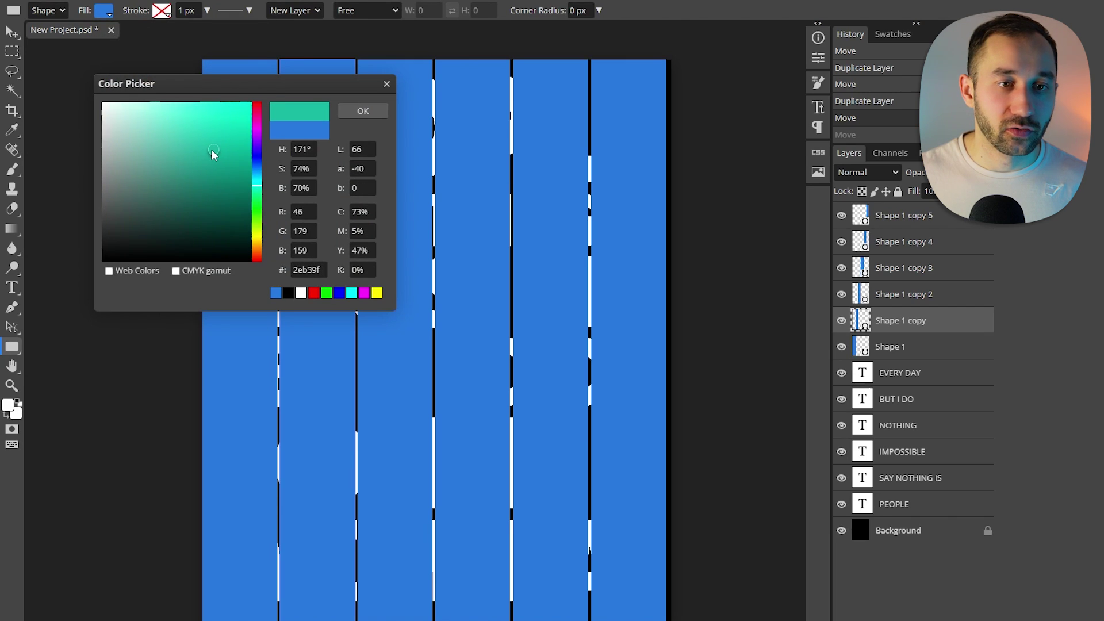
left_click(360, 110)
key("v")
left_click(395, 152)
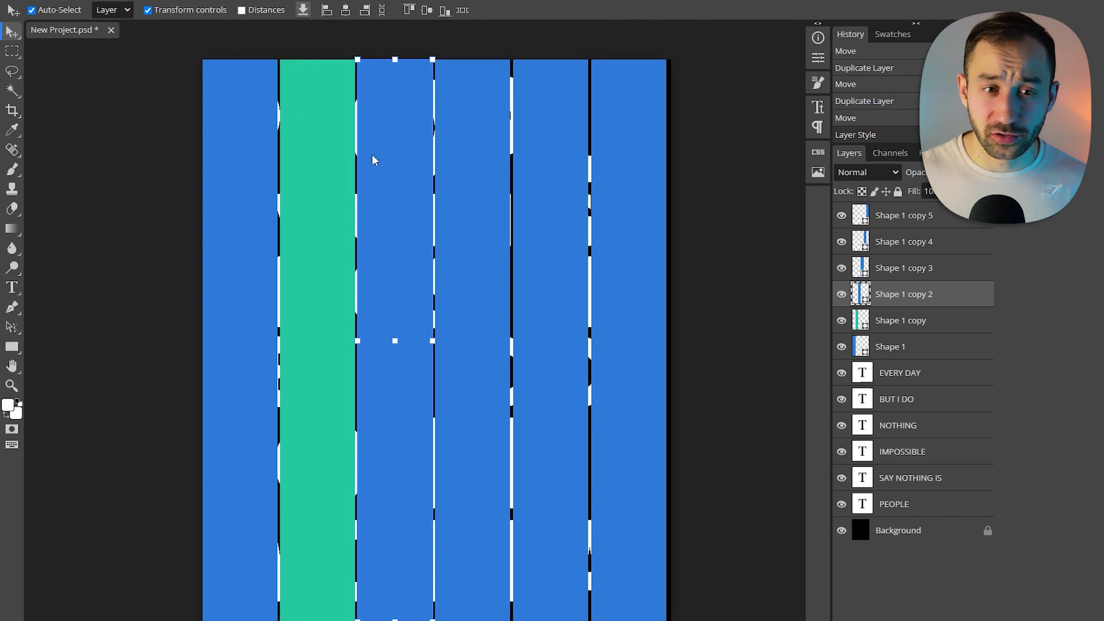
left_click(12, 347)
left_click(103, 10)
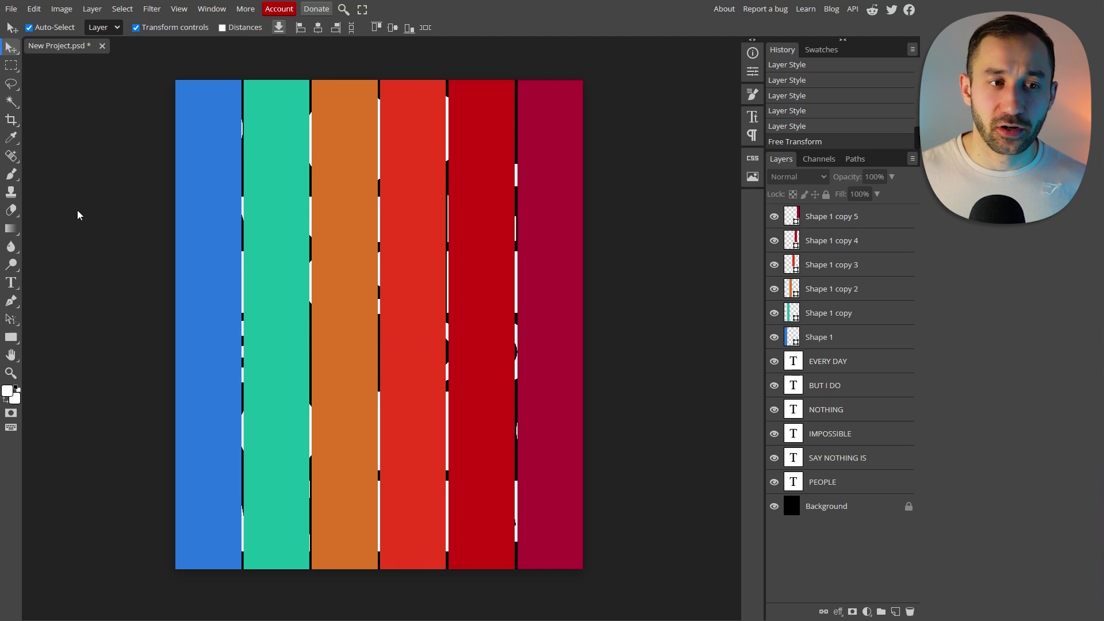
- Select the six bar layers, from the rightmost back to the first blue bar
left_click(821, 228)
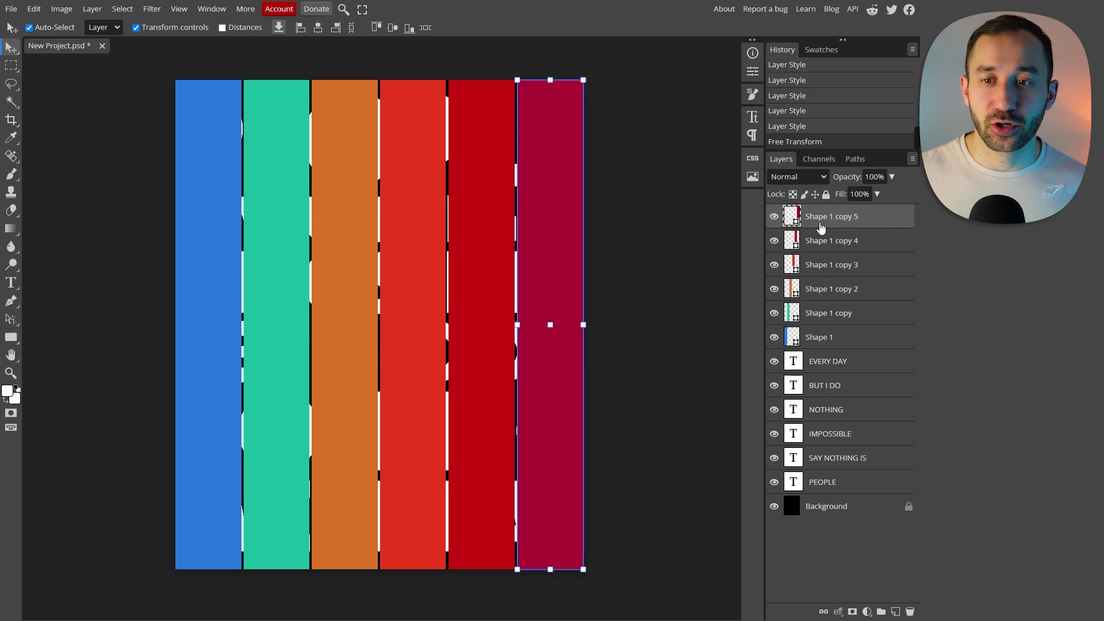
left_click(457, 119)
left_click(393, 128)
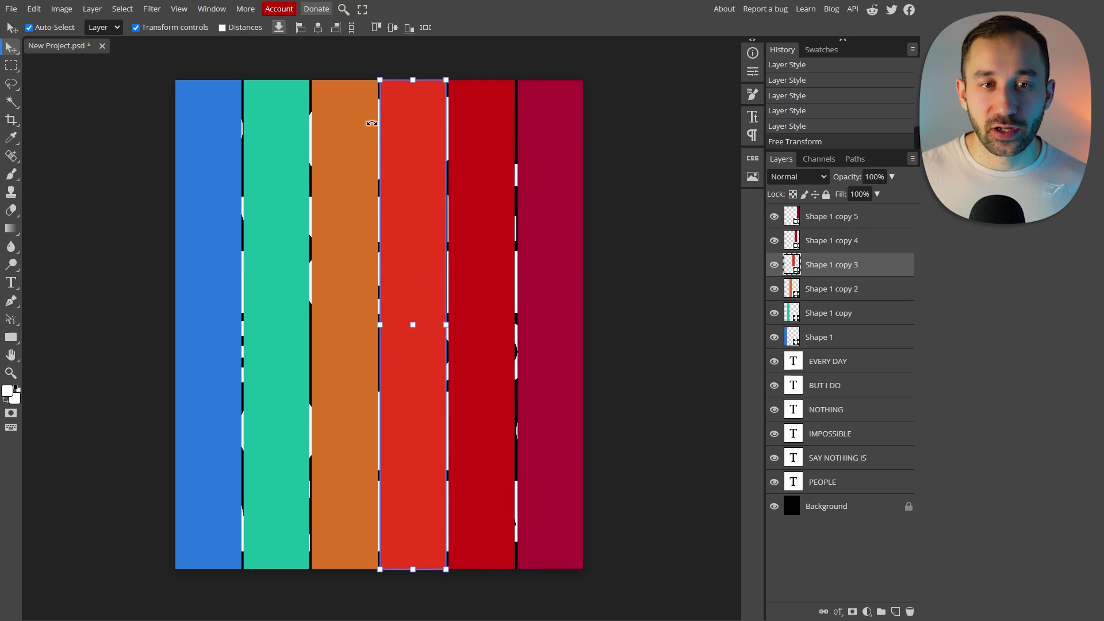
left_click(351, 123)
left_click(274, 128)
left_click(209, 133)
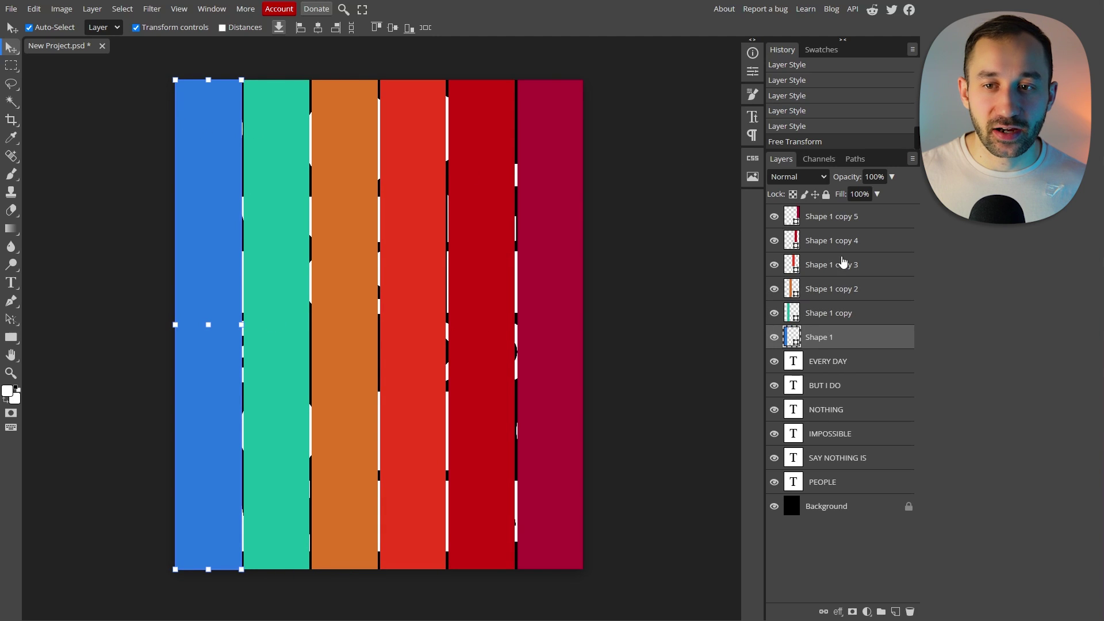
left_click(836, 240)
left_click(834, 216)
- Group the six bar layers into a folder named shapes
left_click(822, 337, "shift")
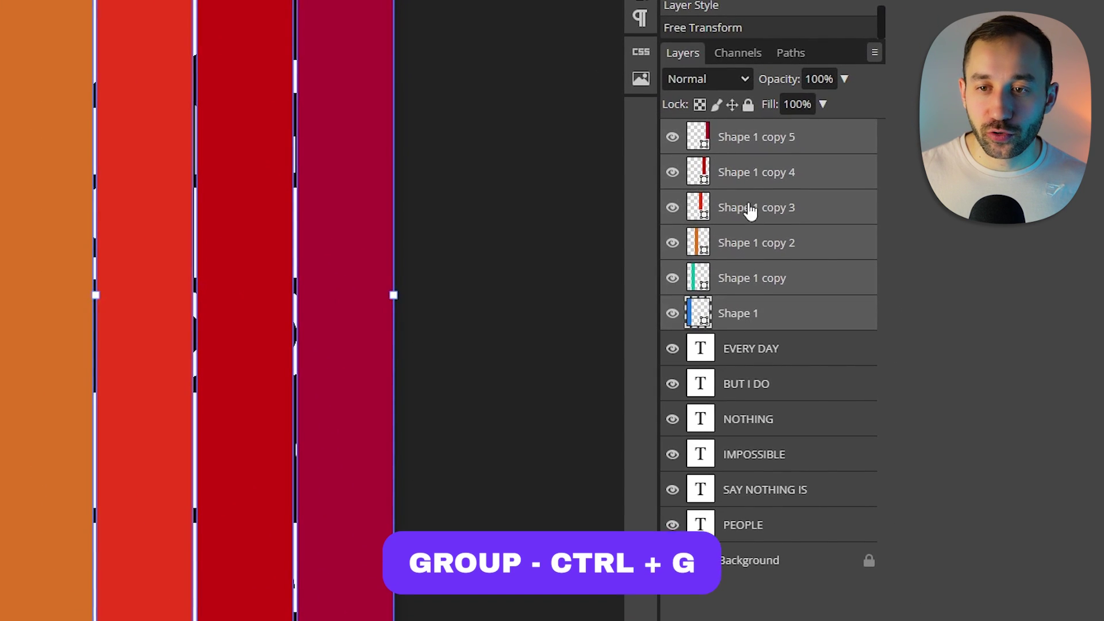
key("ctrl+g")
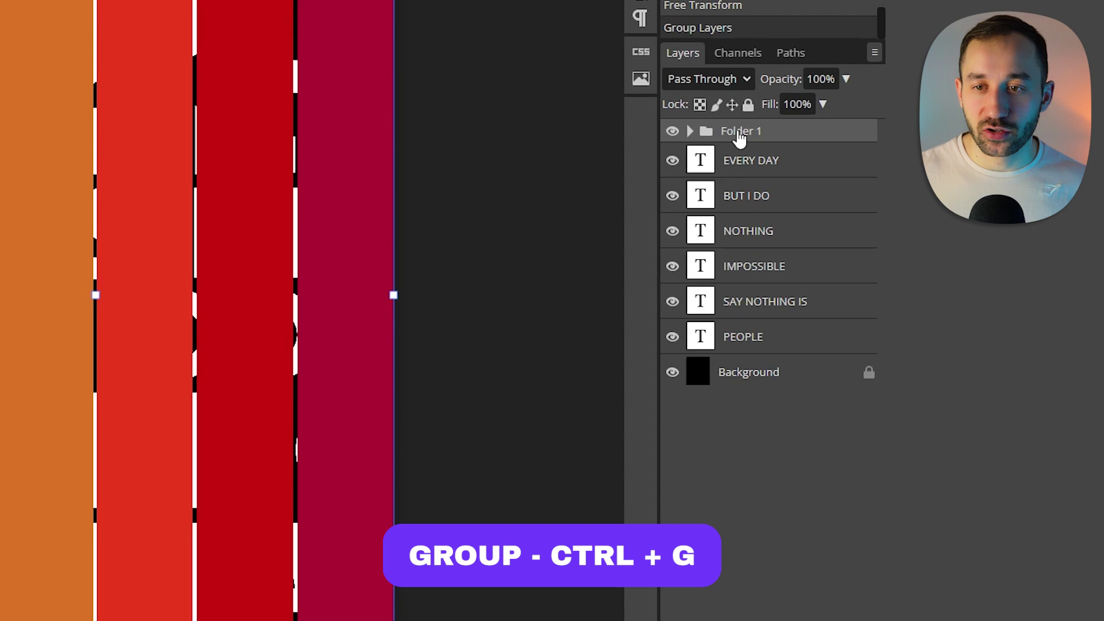
double_click(739, 131)
type("shapes")
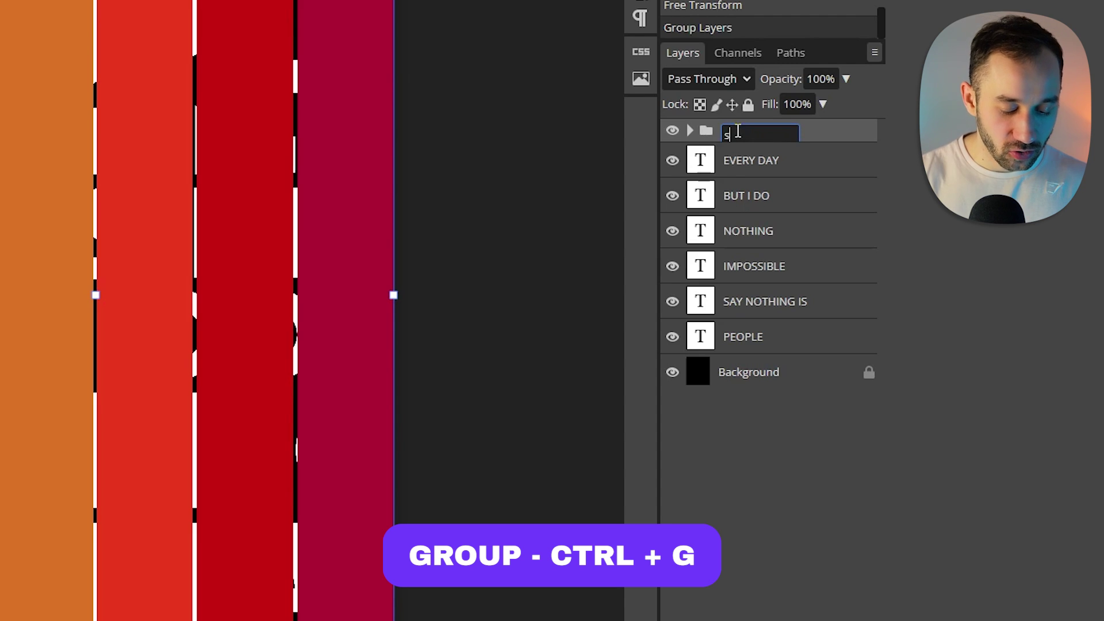
key("Return")
- Group the quote text layers, EVERY DAY down to PEOPLE, into a folder named text
left_click(736, 160)
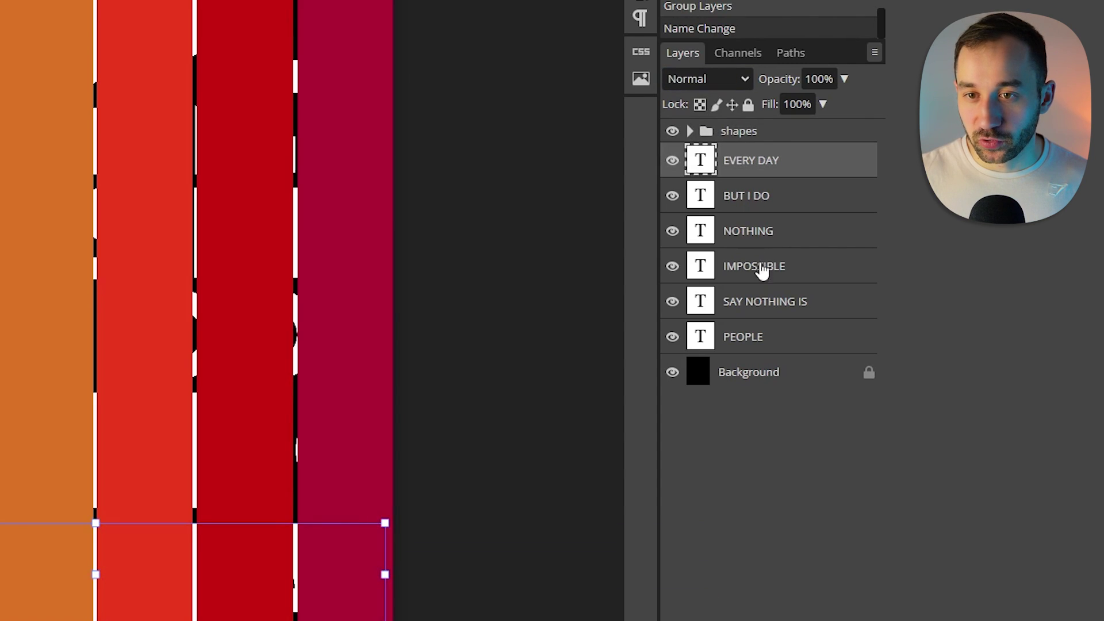
left_click(757, 333, "shift")
key("ctrl+g")
double_click(731, 155)
type("te")
key("Return")
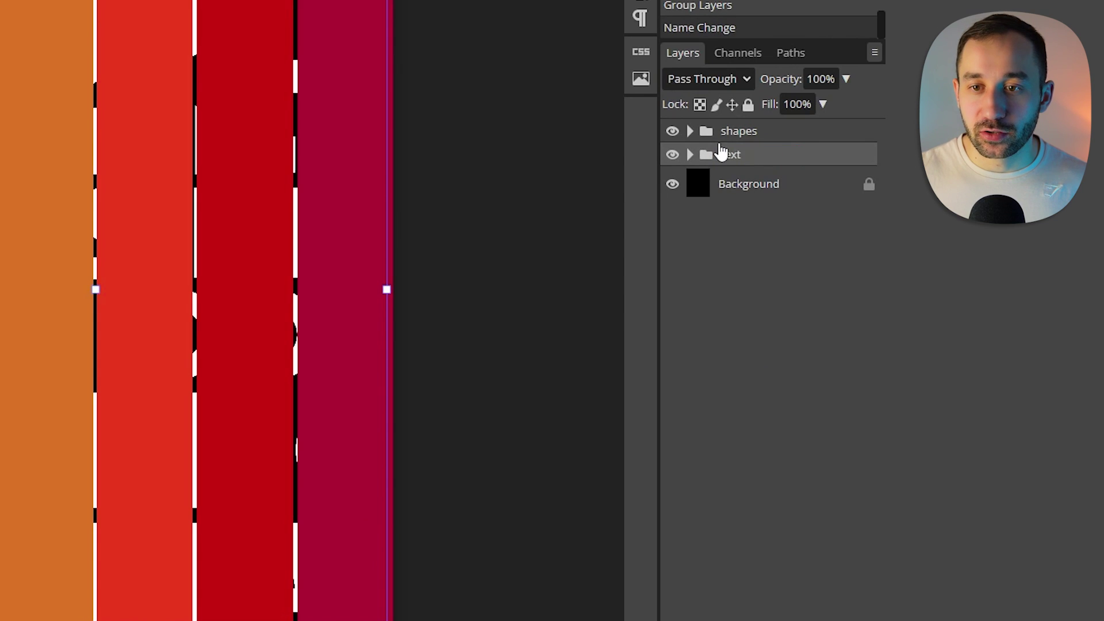
left_click(726, 133)
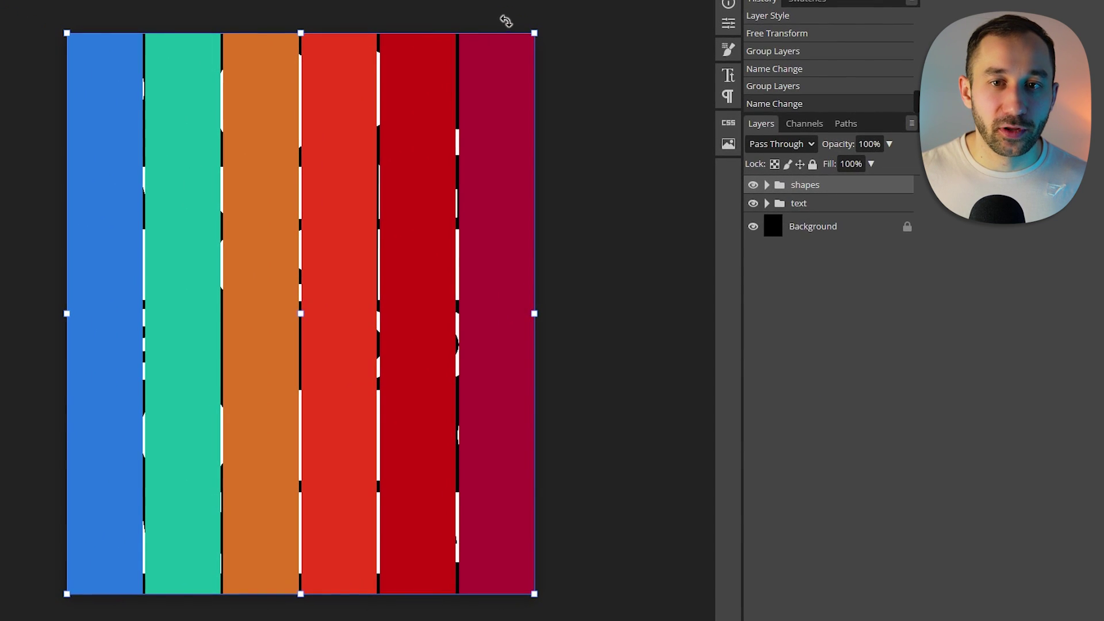
- Rotate the shapes group −45° and scale it to 150% to form diagonal stripes
left_click_drag(36, 30, 15, 50)
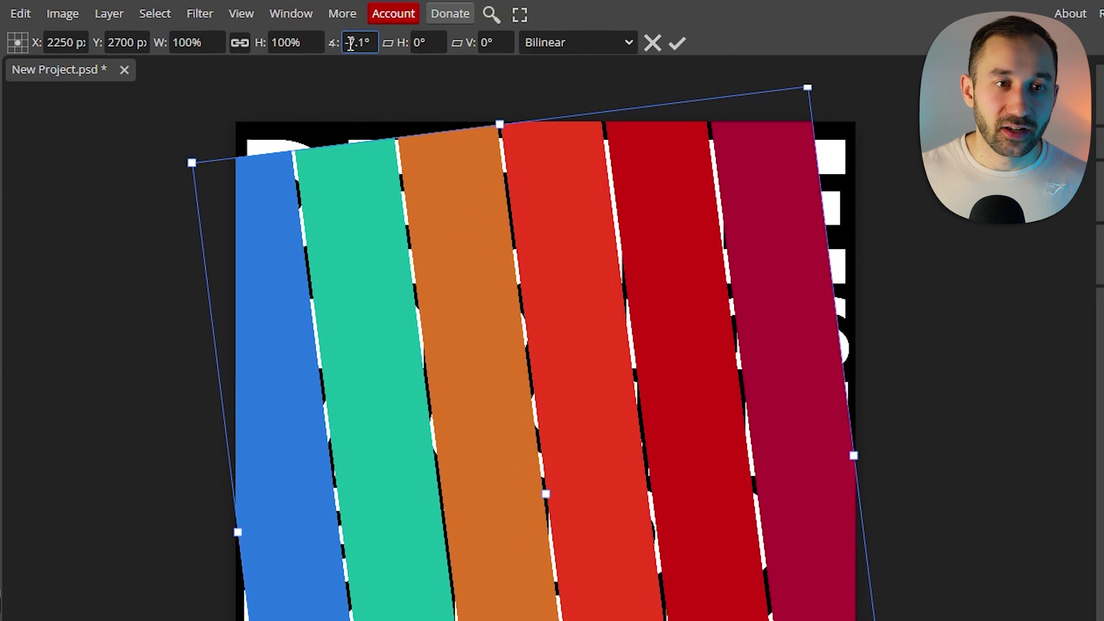
left_click(350, 44)
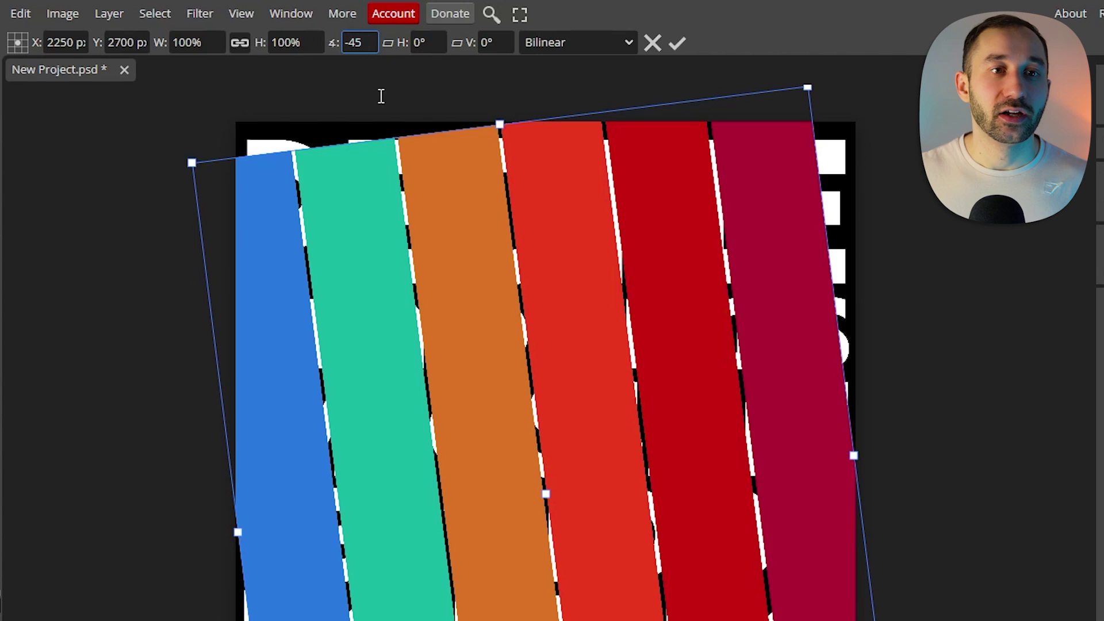
key("Return")
left_click(285, 42)
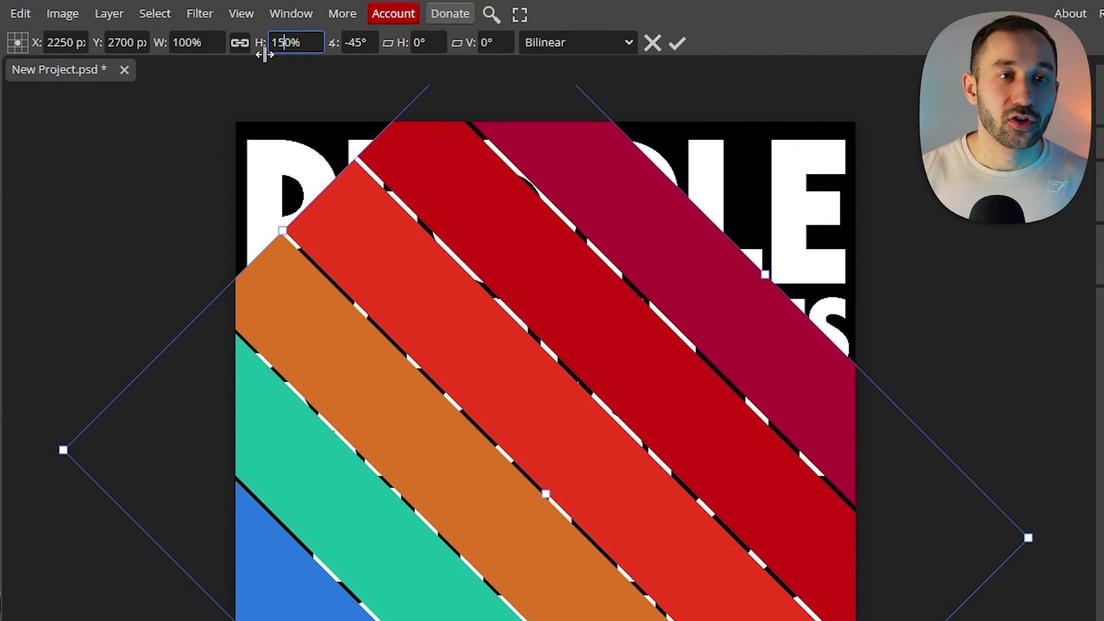
key("Return")
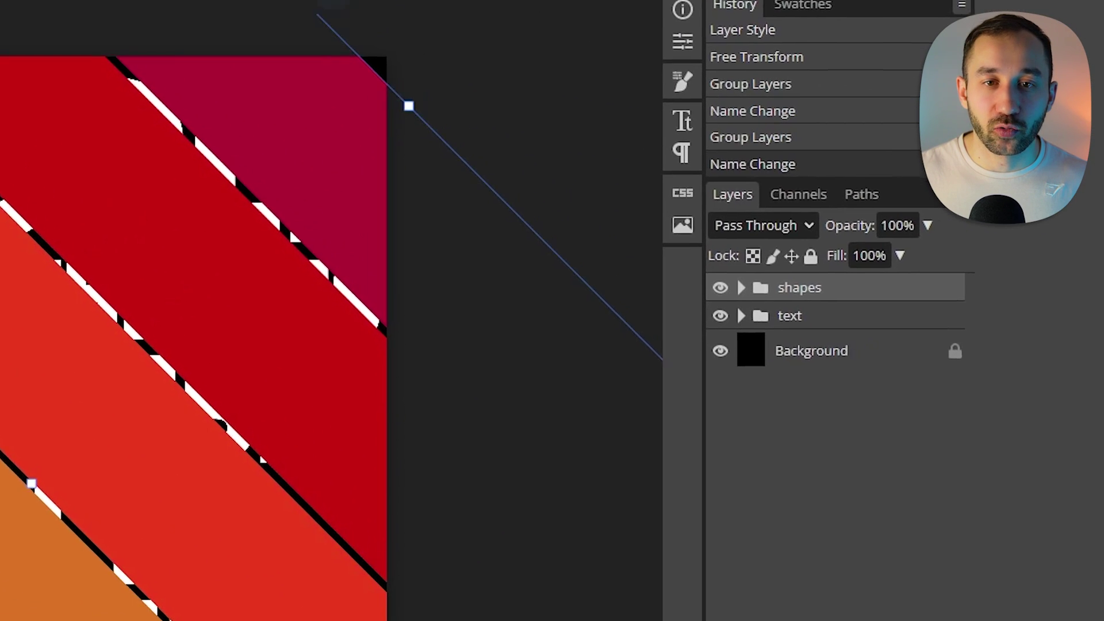
- Merge the text group, mask the shapes group to the lettering selection, and hide the text
right_click(791, 319)
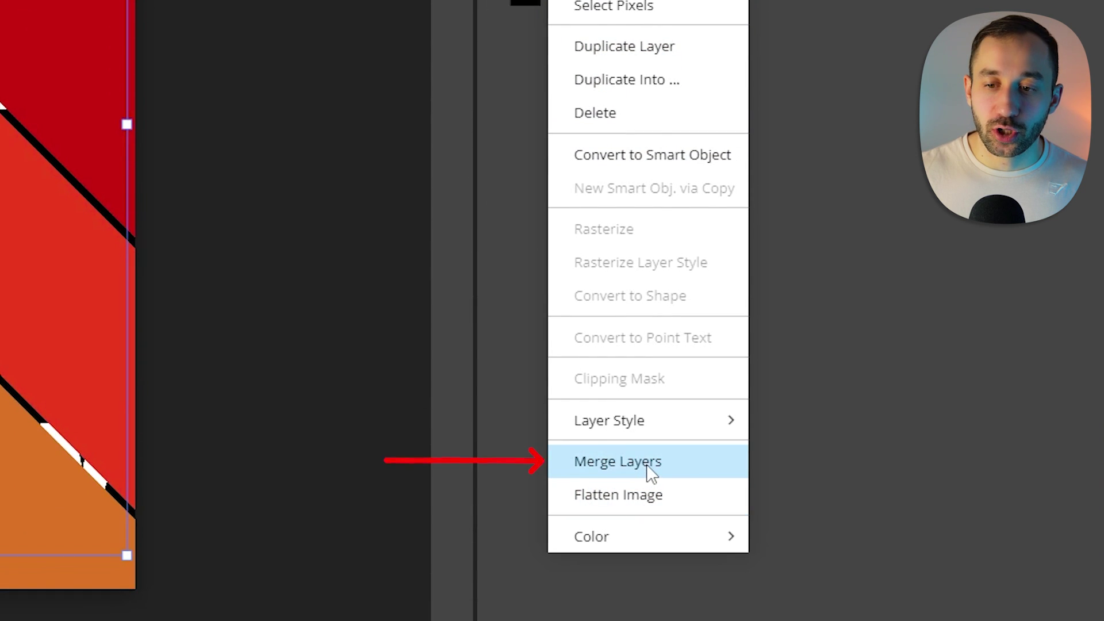
left_click(650, 463)
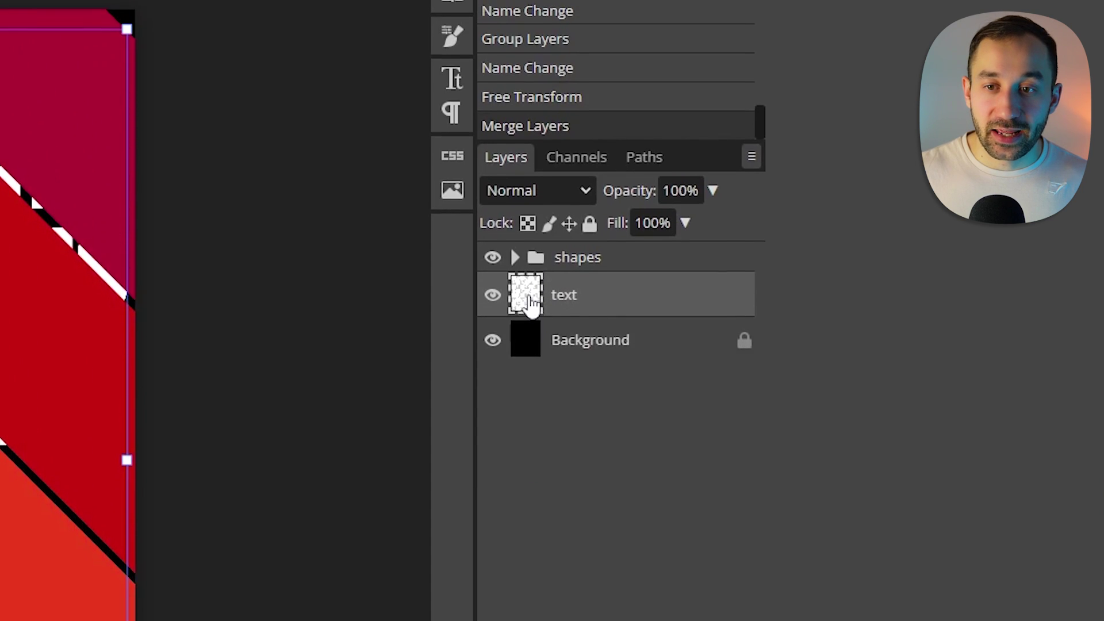
left_click(529, 316, "ctrl")
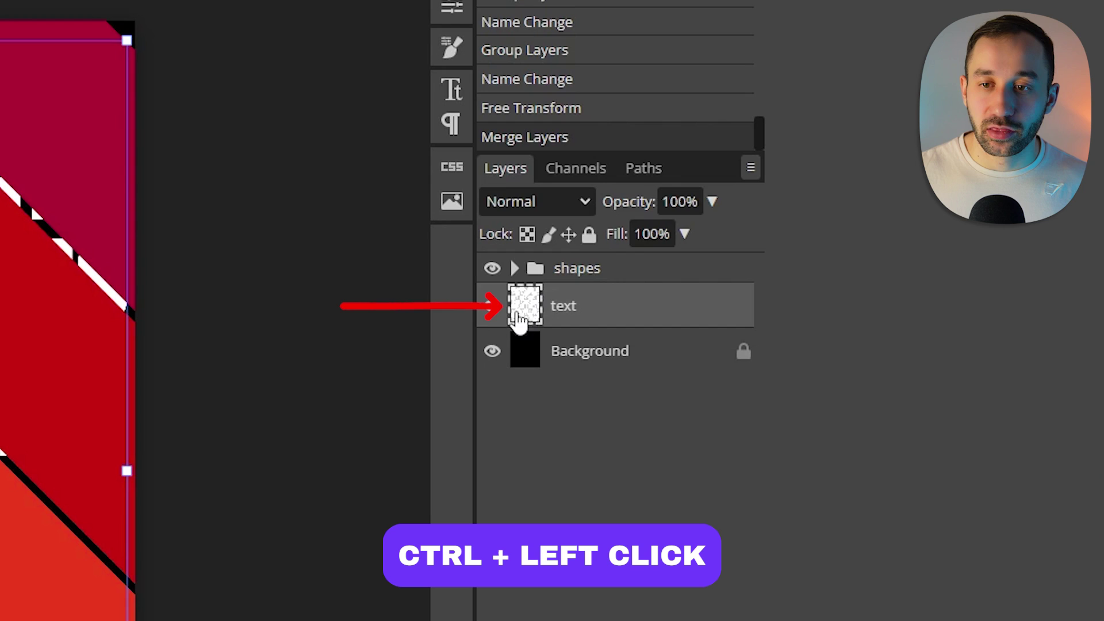
left_click(529, 311, "ctrl")
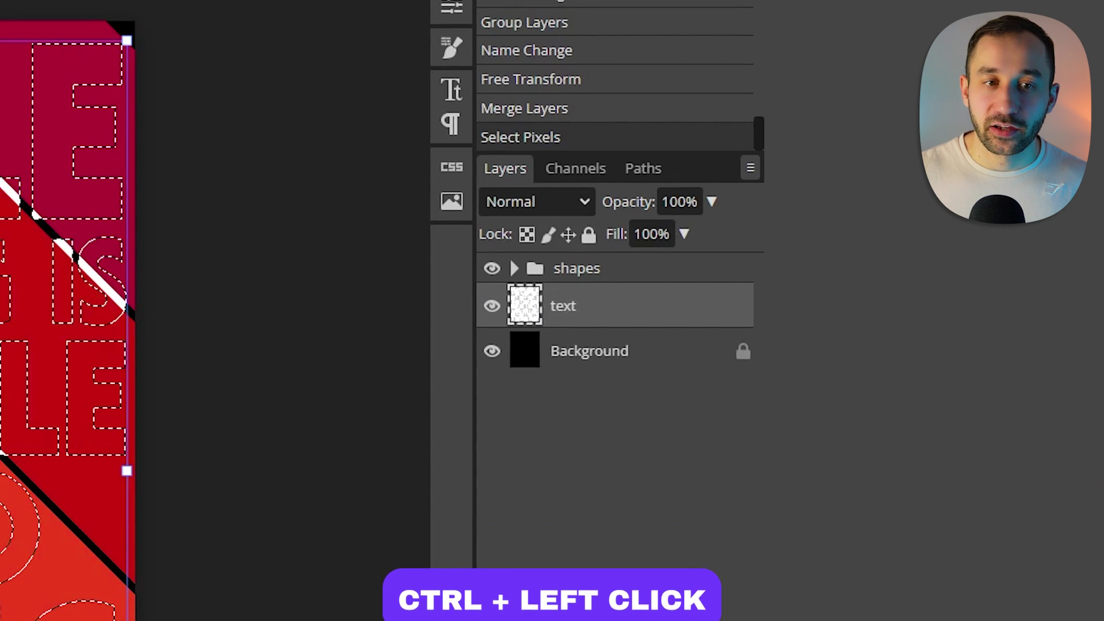
left_click(572, 279)
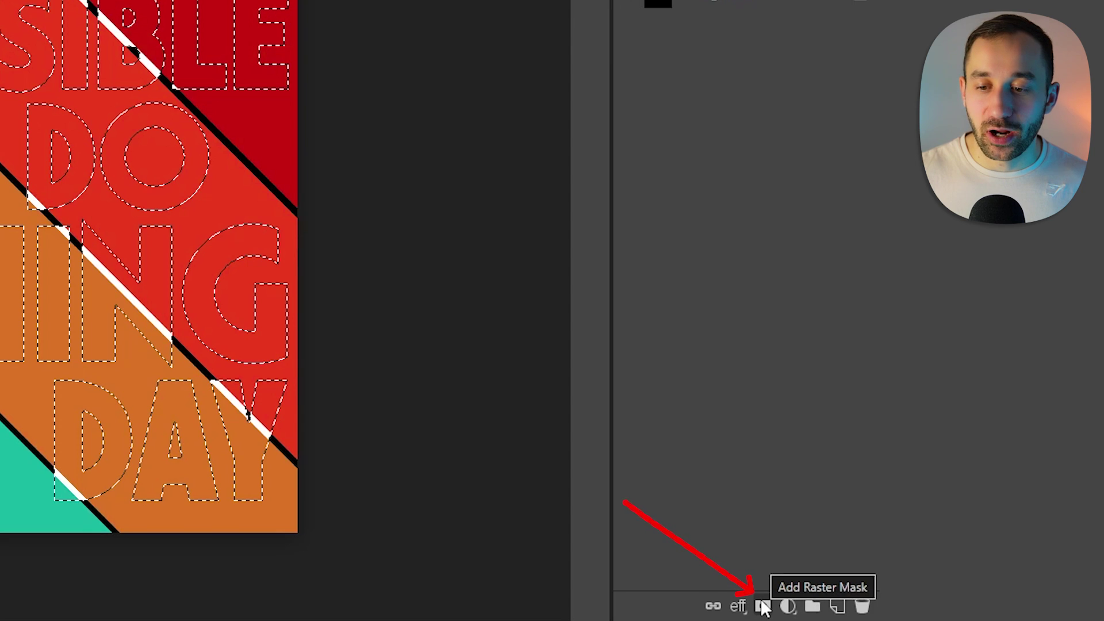
left_click(763, 607)
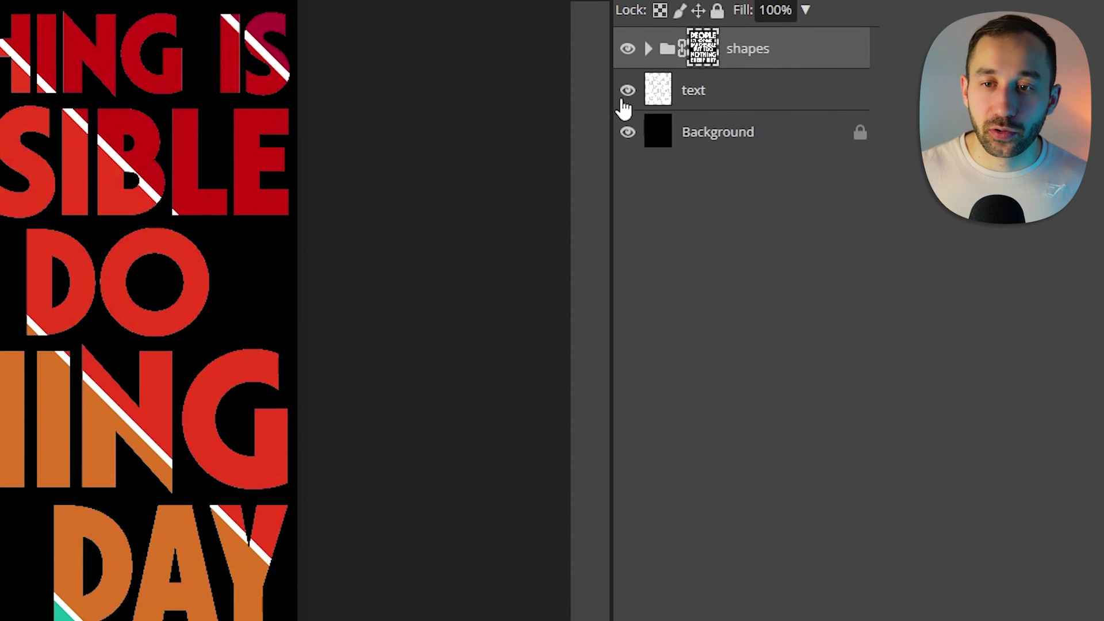
left_click(628, 90)
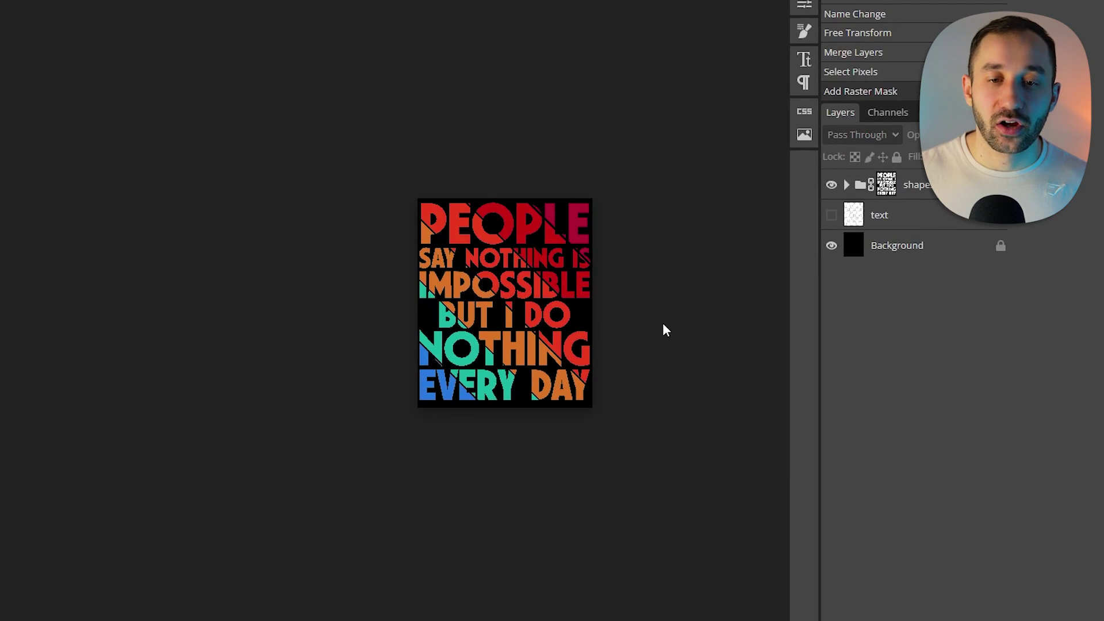
scroll(583, 291, "up", 5)
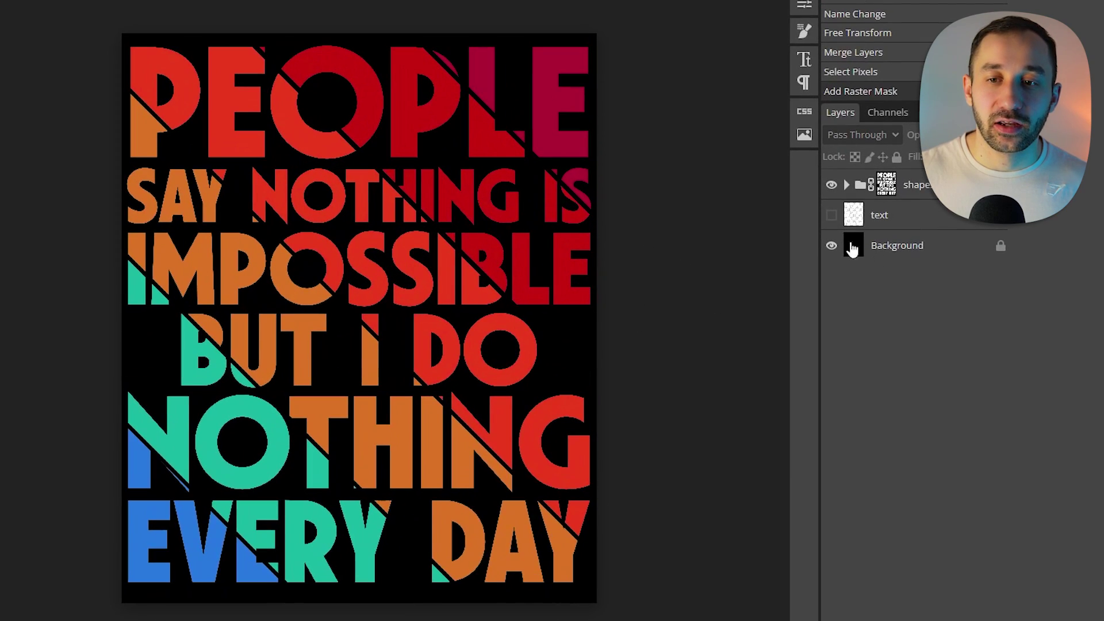
left_click(832, 247)
scroll(526, 190, "up", 6)
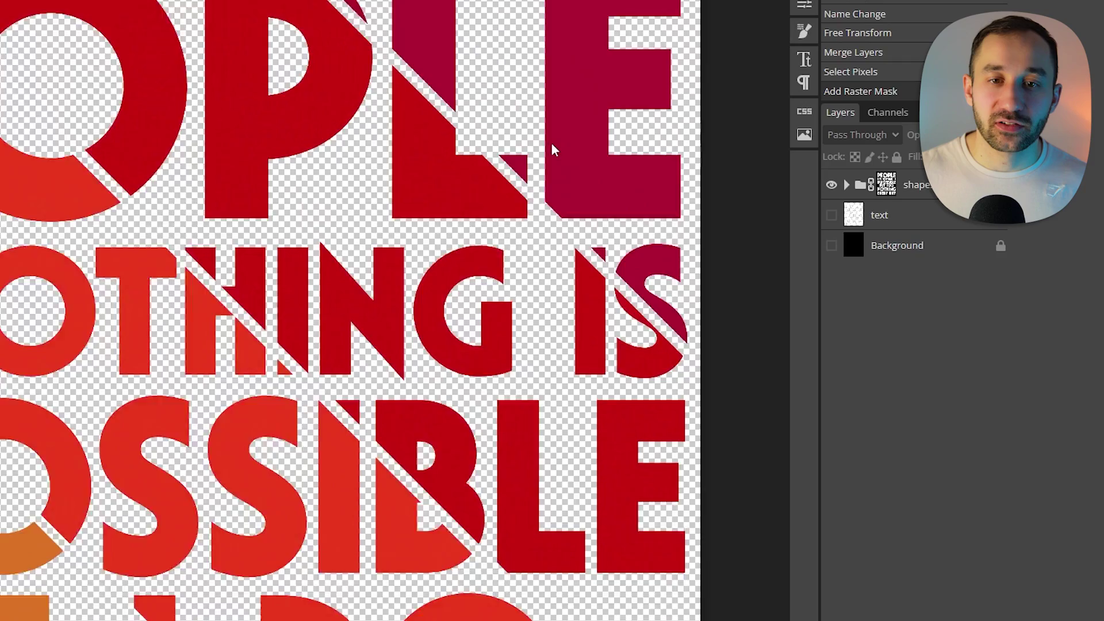
scroll(452, 228, "down", 3)
scroll(653, 148, "up", 2)
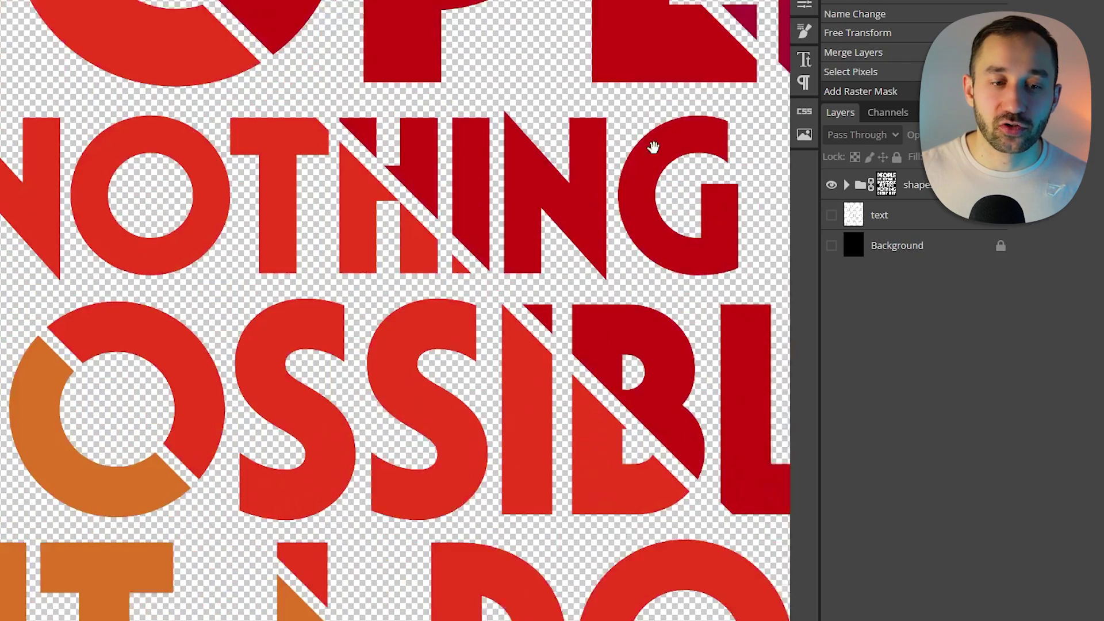
left_click_drag(353, 288, 537, 104)
scroll(567, 86, "up", 2)
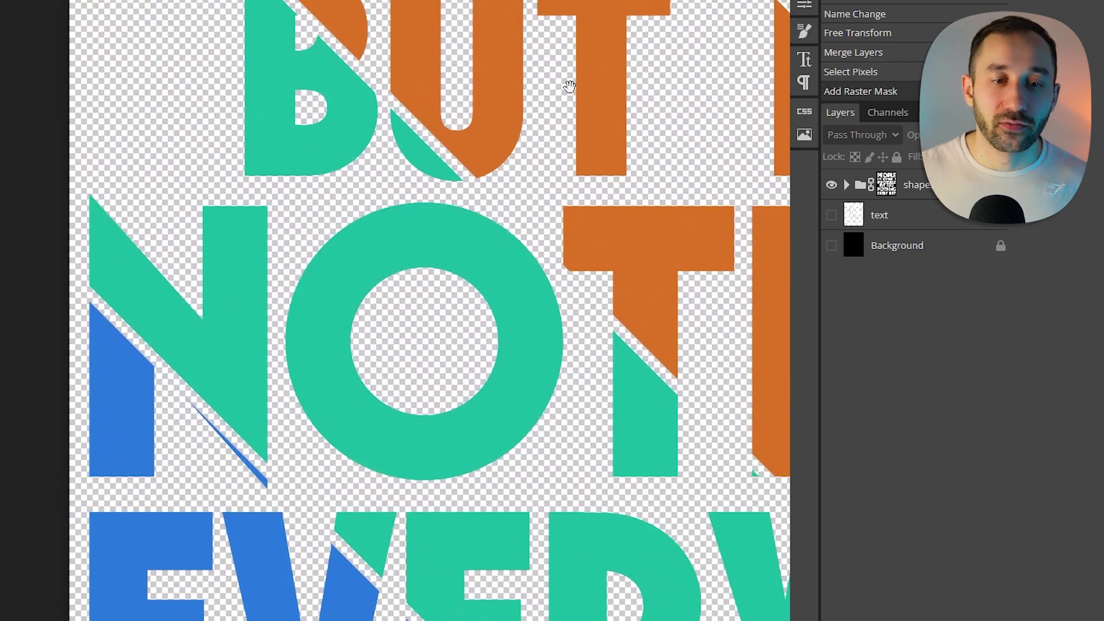
scroll(257, 368, "down", 5)
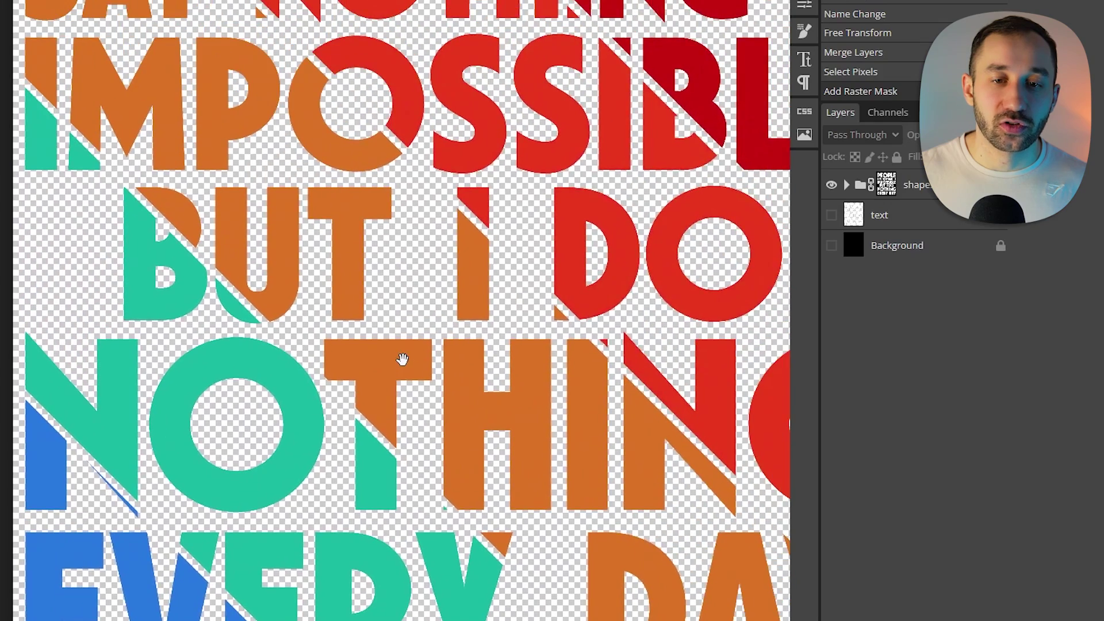
scroll(501, 275, "down", 1)
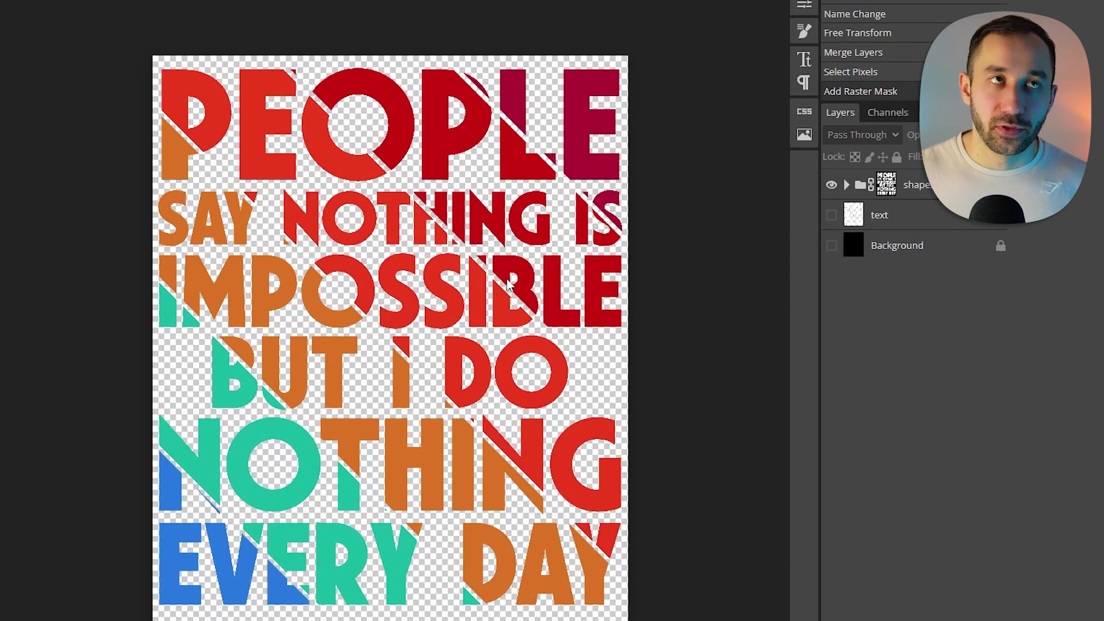
scroll(499, 310, "up", 1)
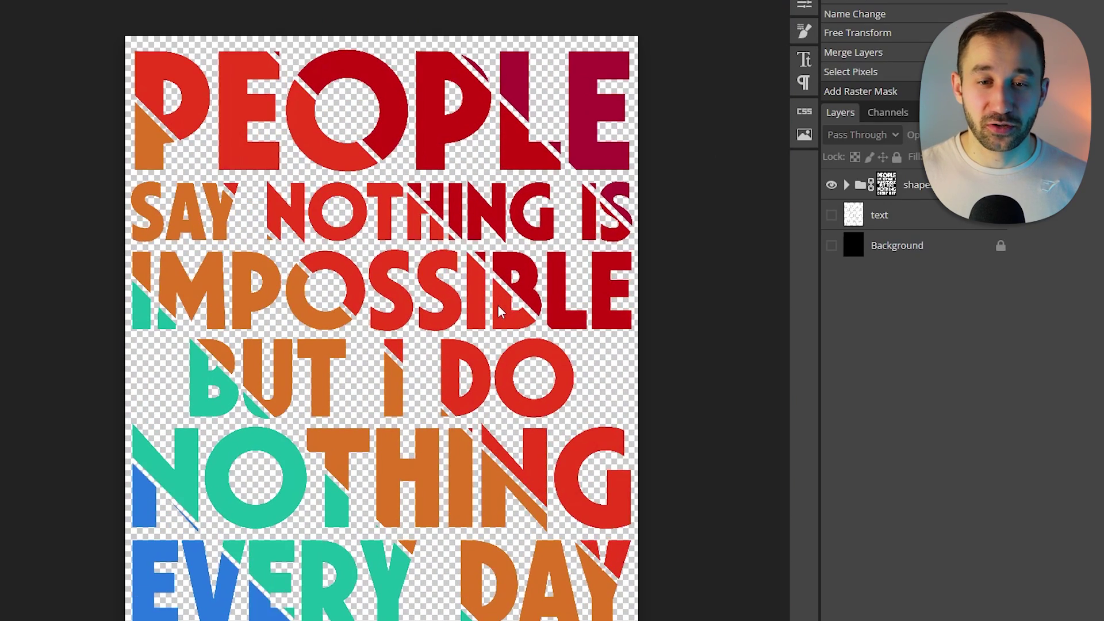
left_click(831, 246)
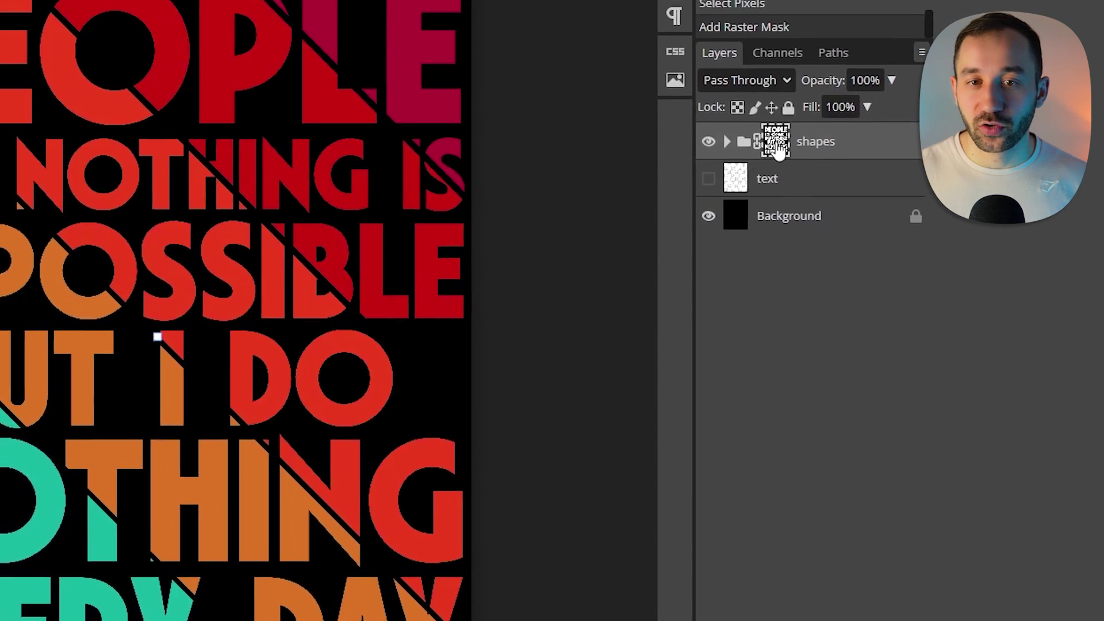
- Unlink the text mask from the shapes group's stripe layers
left_click(496, 153)
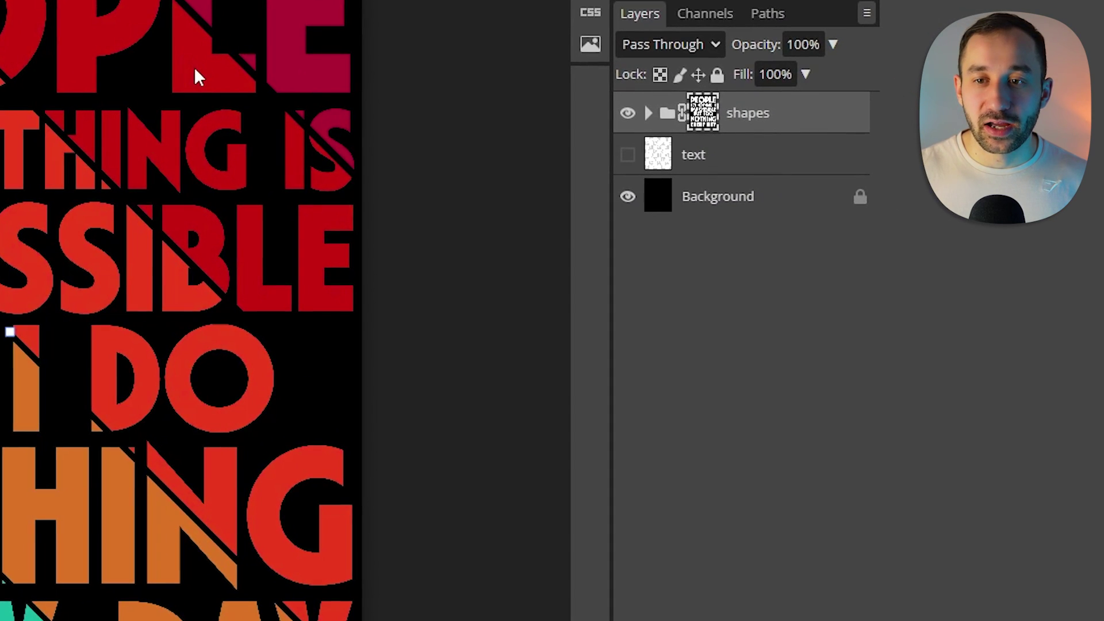
left_click(91, 47)
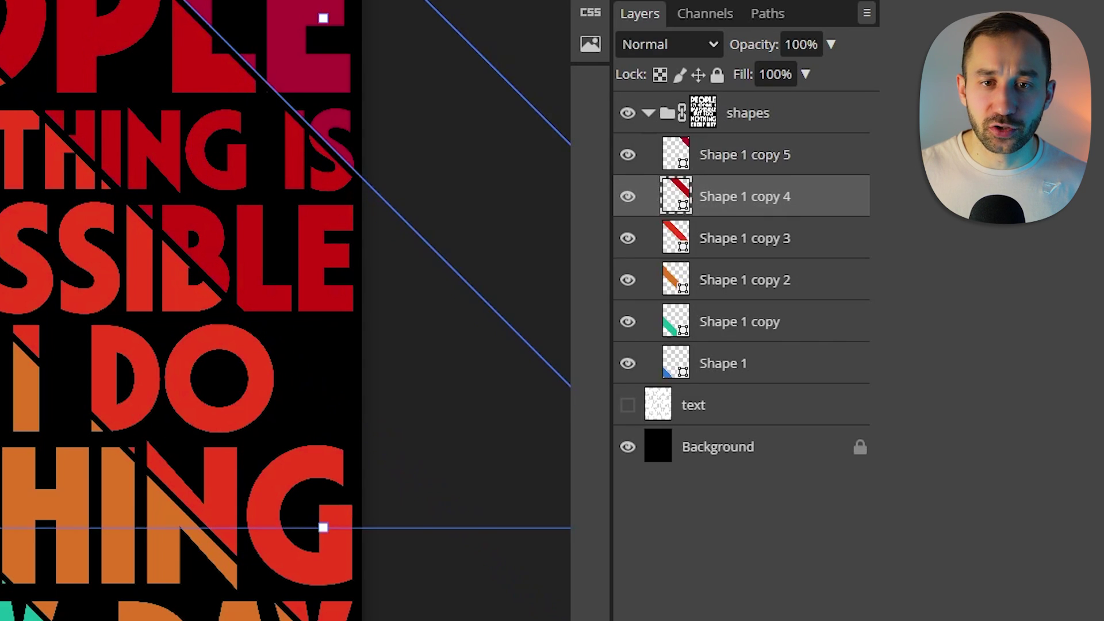
key("alt+bracketright")
left_click(387, 128)
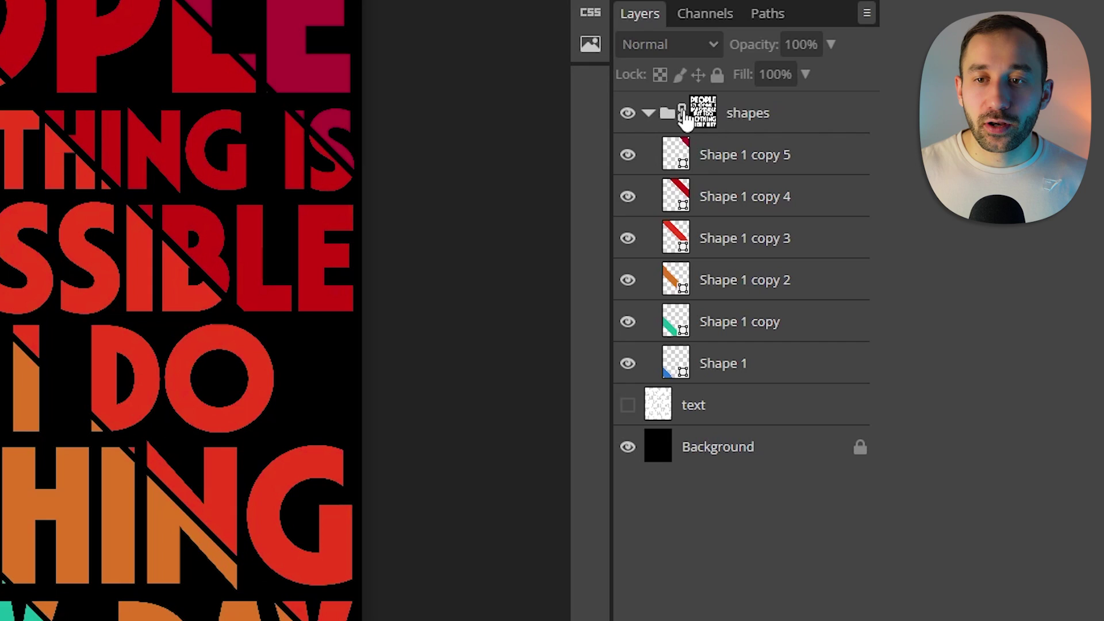
left_click(704, 115)
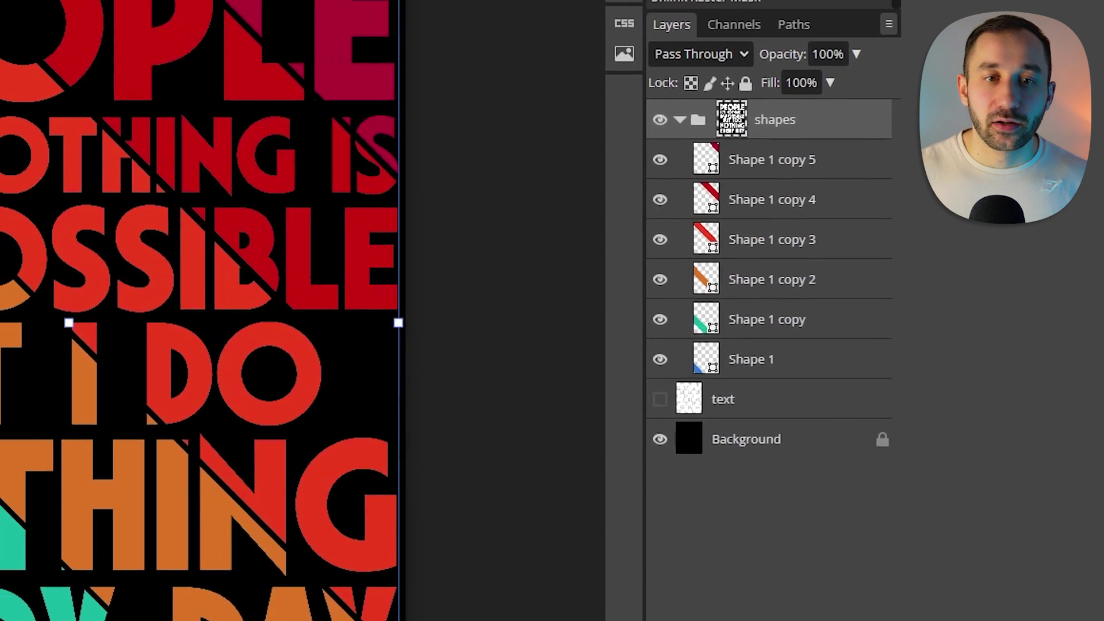
left_click(56, 88)
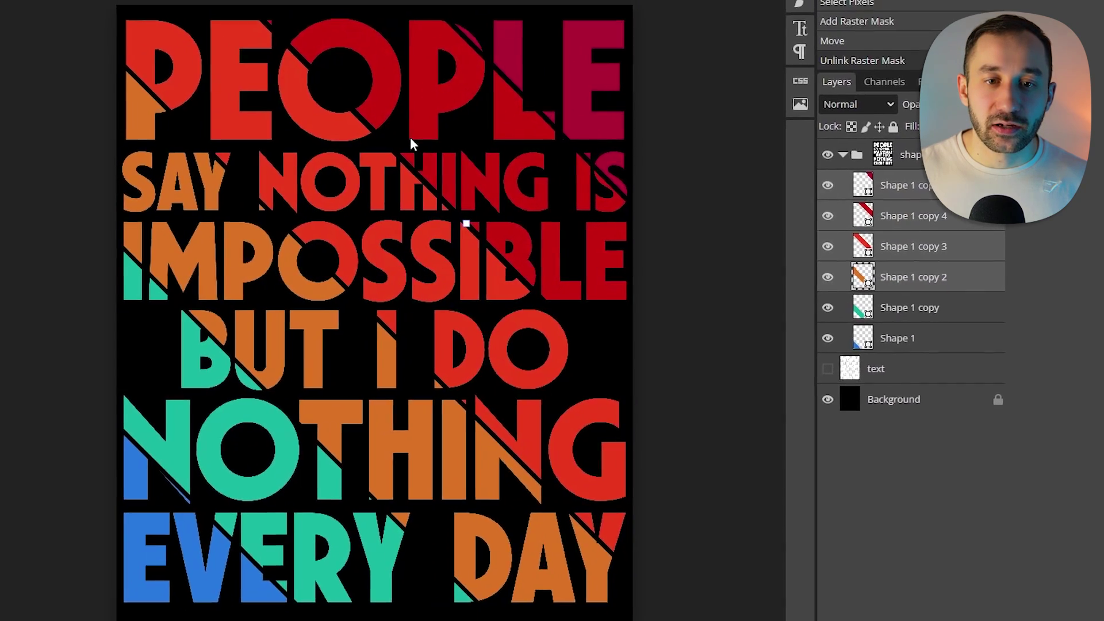
- Scale the quote's mask to about 98.09% and move it down toward the poster centre
left_click(397, 53)
mouse_move(397, 53)
left_mouse_down()
mouse_move(392, 23)
mouse_move(397, 34)
left_mouse_up()
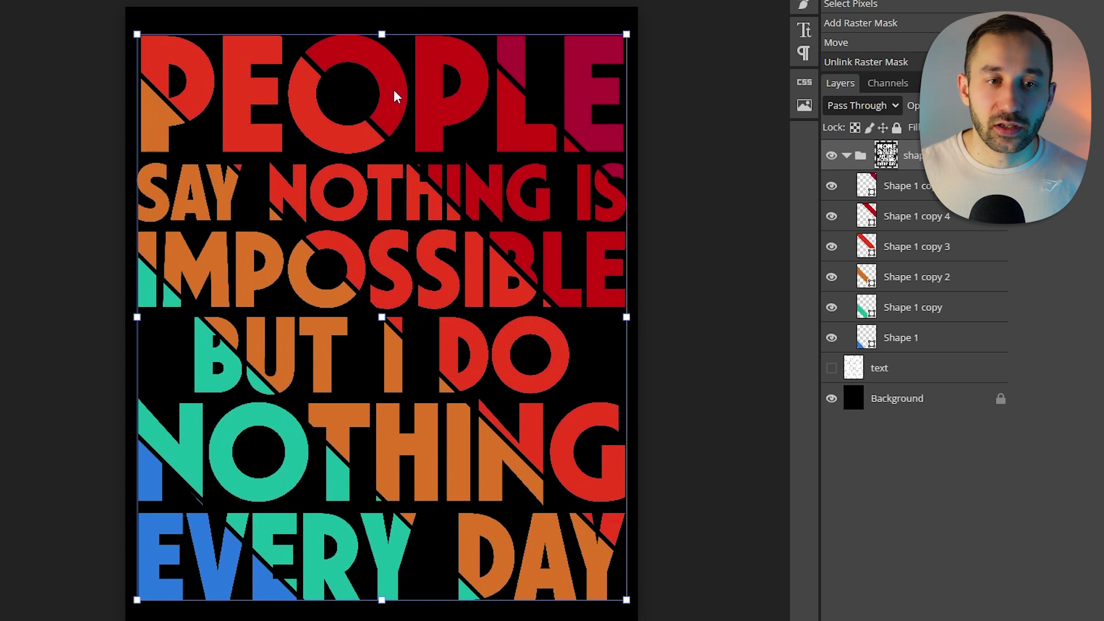
left_click_drag(395, 95, 393, 66)
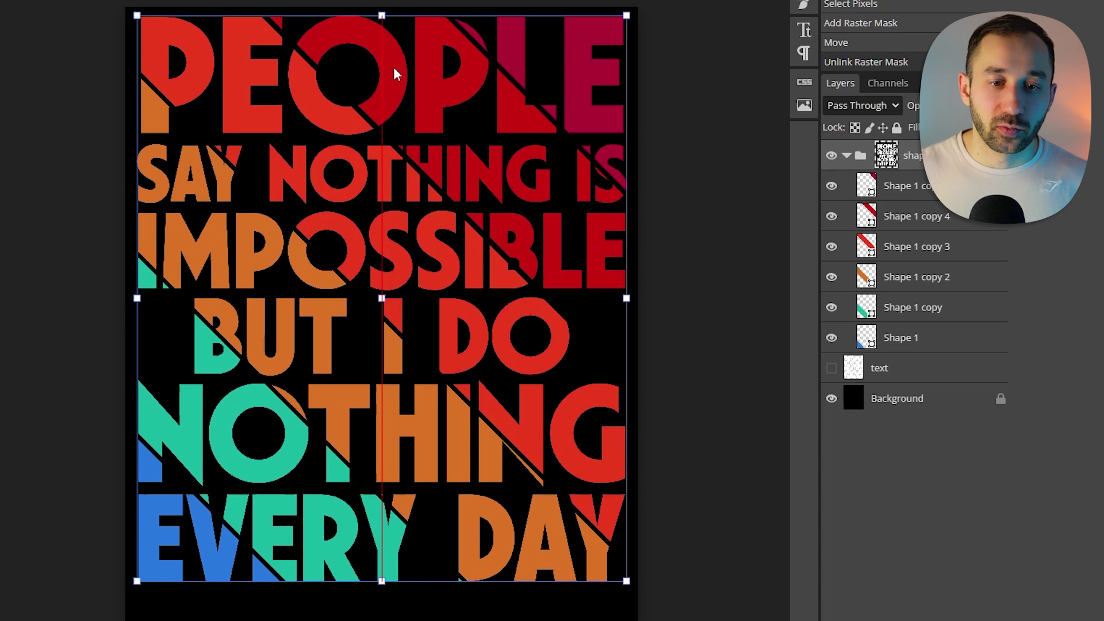
left_click_drag(393, 67, 395, 69)
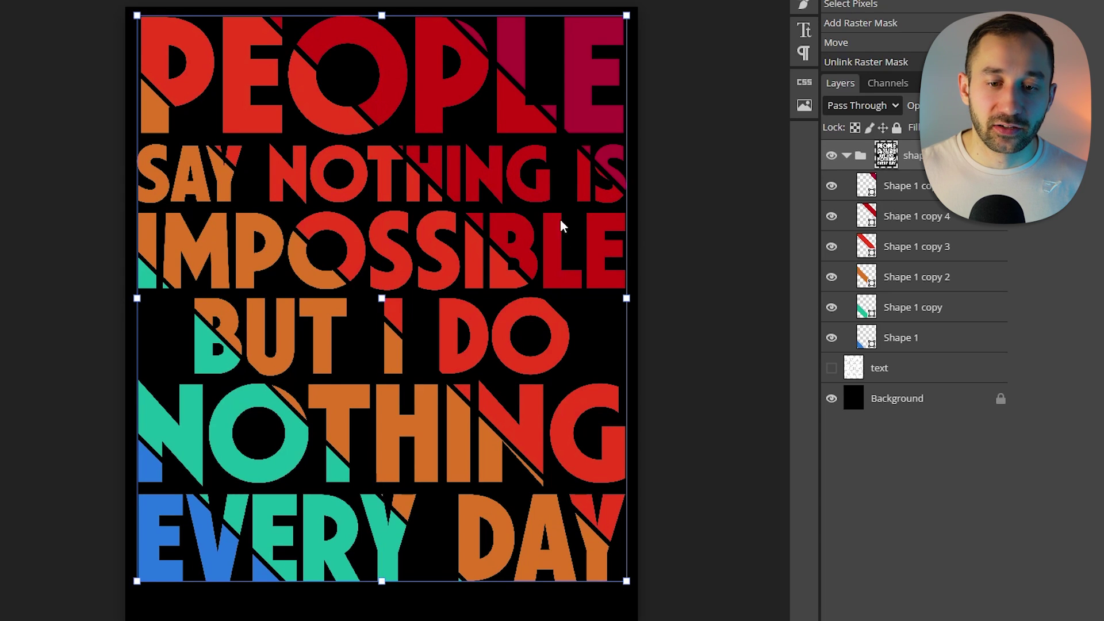
key("Down")
key("Down")
key("Down")
key("Down")
key("Down")
key("Down")
key("Down")
left_click(381, 585)
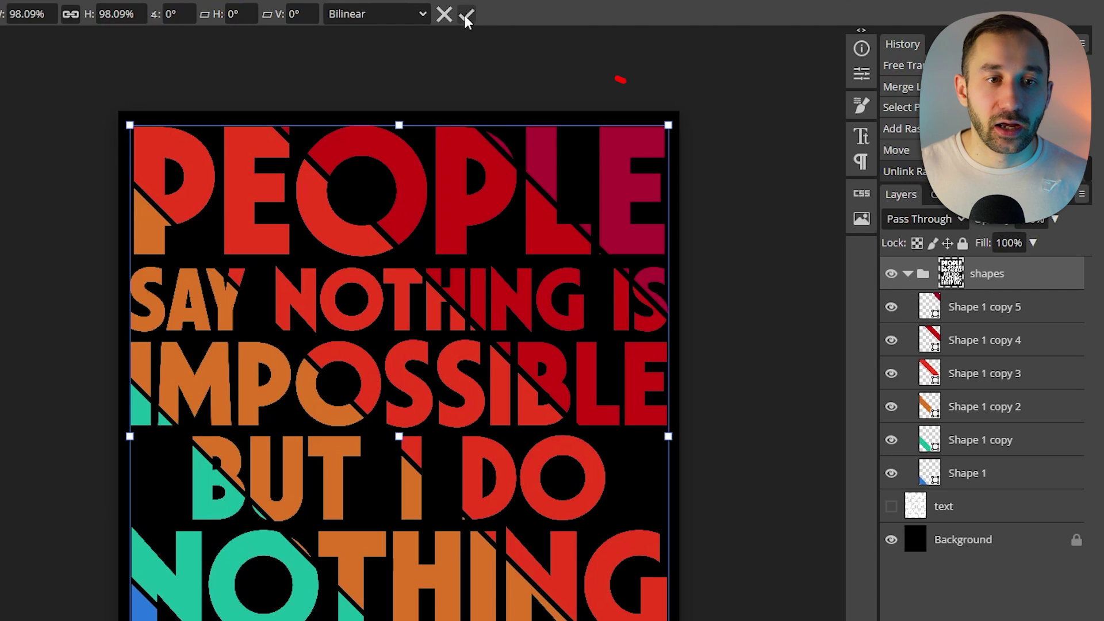
- Commit the quote transform, hide the black Background layer, and deselect the shapes group
left_click(466, 21)
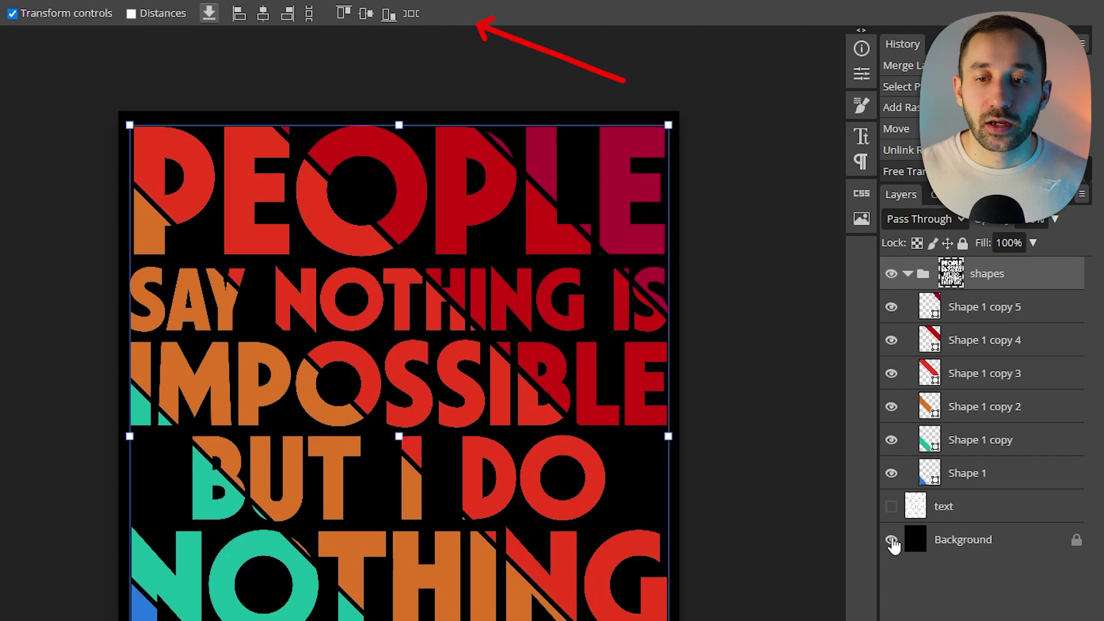
left_click(892, 540)
left_click(897, 581)
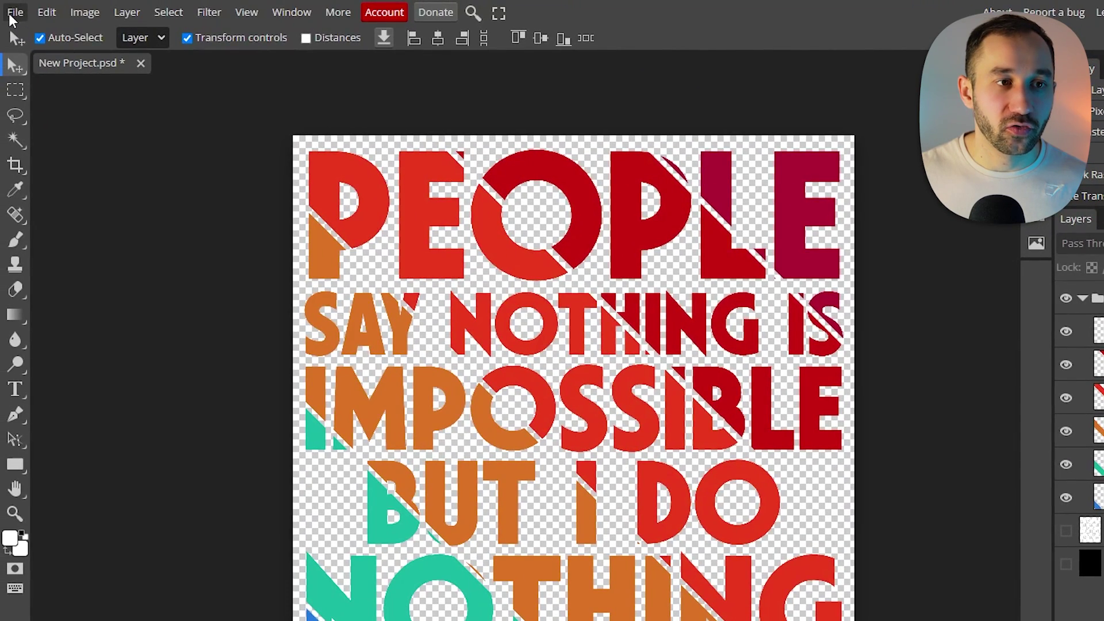
- Open the PNG export settings for the transparent 4500×5400 poster
left_click(10, 18)
mouse_move(61, 246)
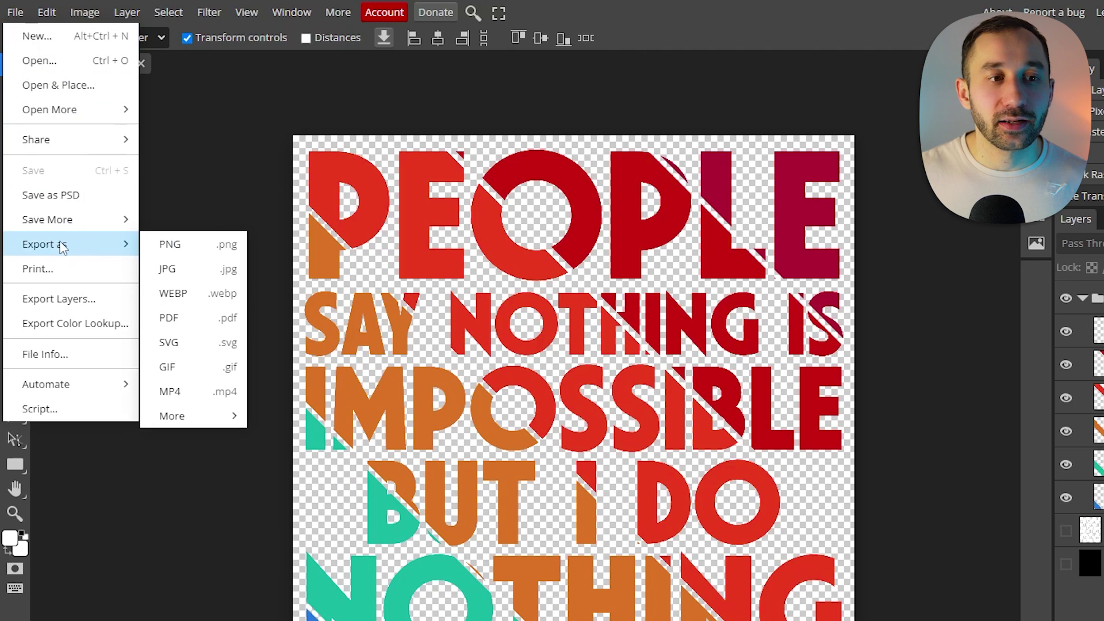
left_click(202, 245)
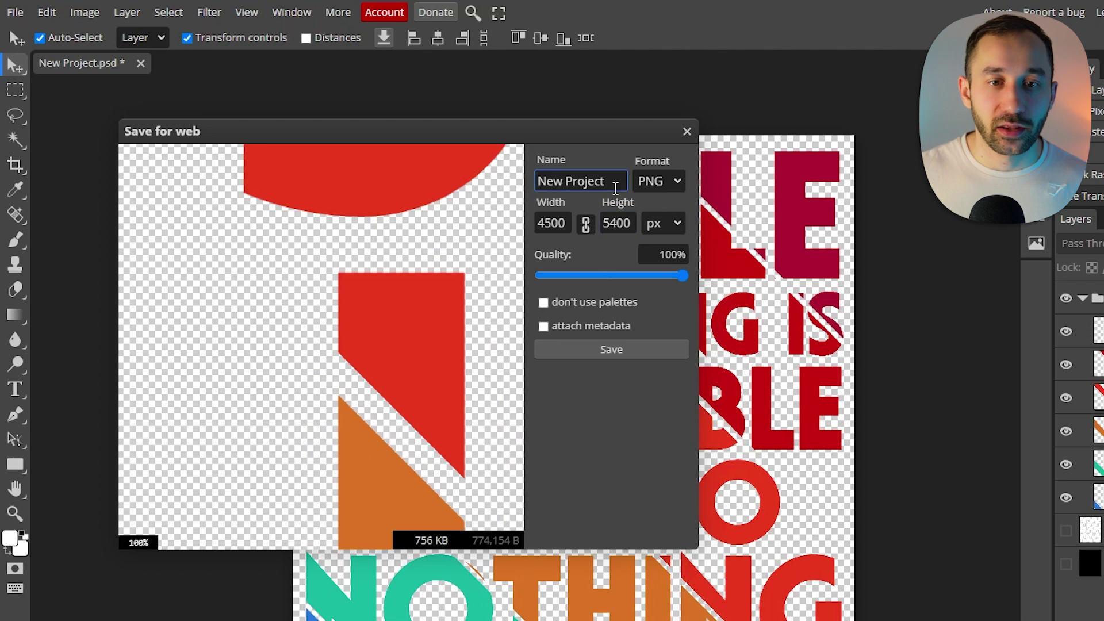